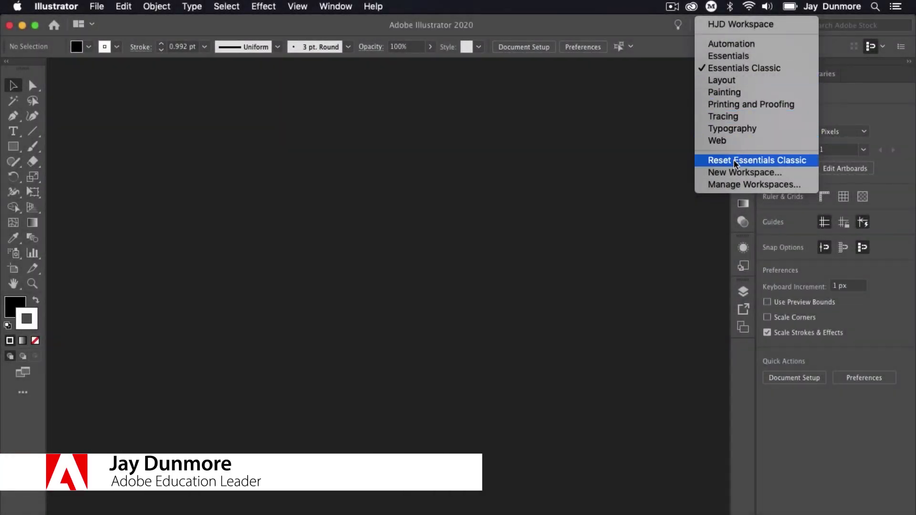
# Reset the Essentials Classic workspace and create a new Letter print document in landscape orientation.
pyautogui.click(735, 163)
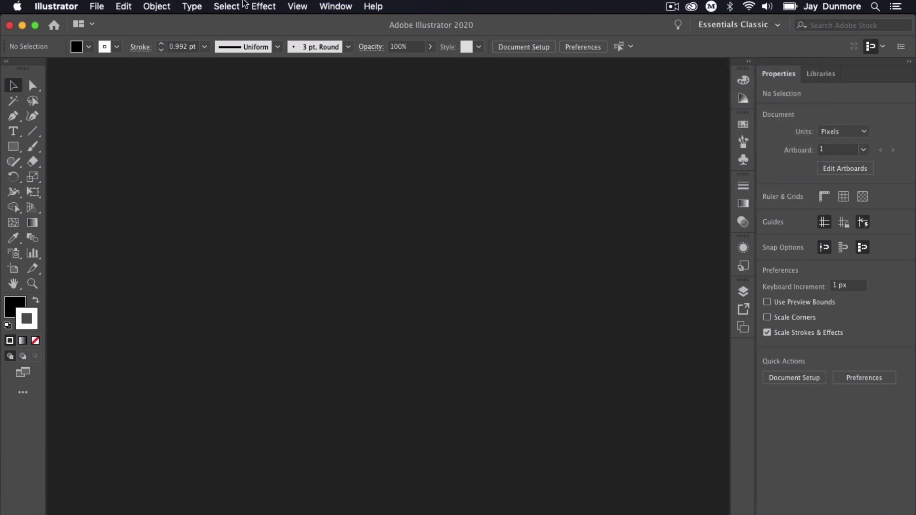
pyautogui.click(104, 6)
pyautogui.click(321, 93)
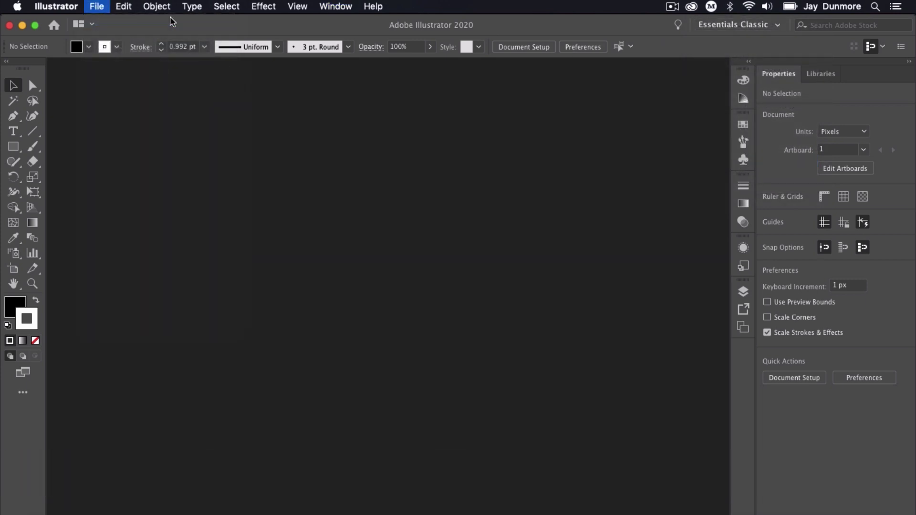
pyautogui.press('super+n')
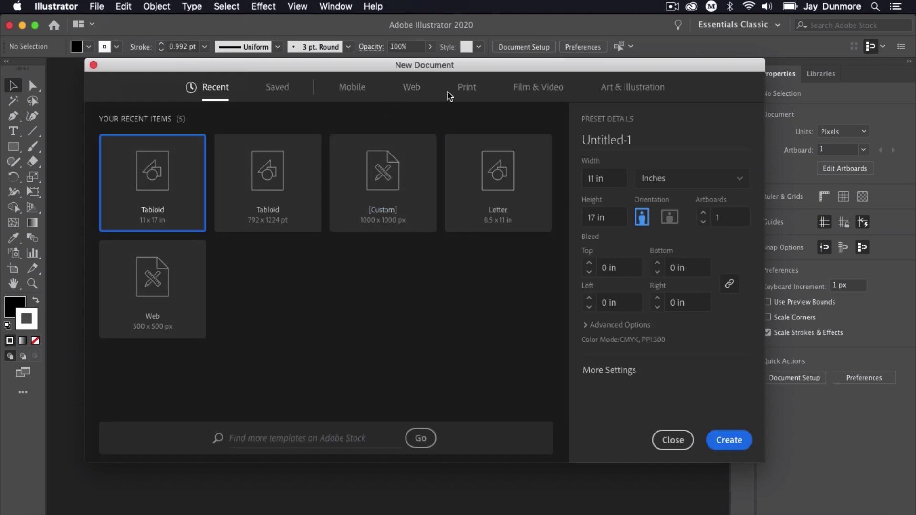
pyautogui.click(463, 88)
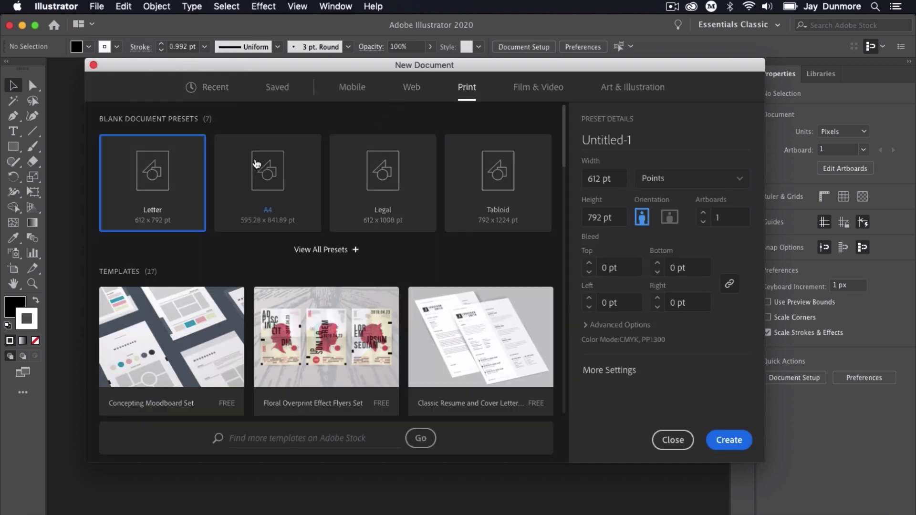
pyautogui.click(676, 221)
pyautogui.click(728, 439)
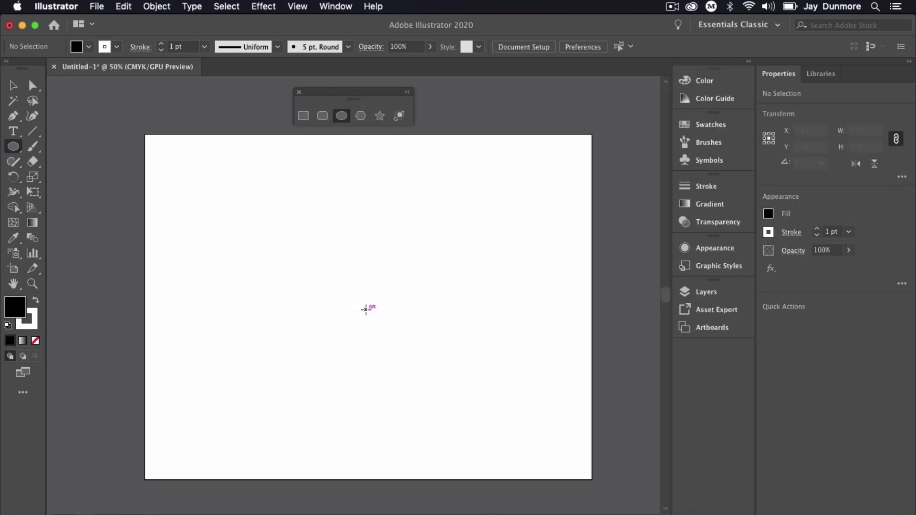
pyautogui.click(366, 310)
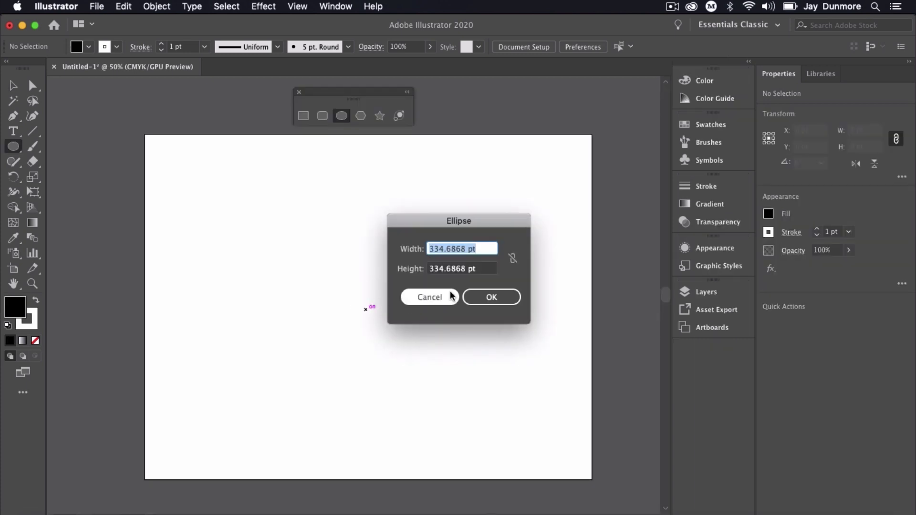
pyautogui.click(489, 297)
pyautogui.press('Delete')
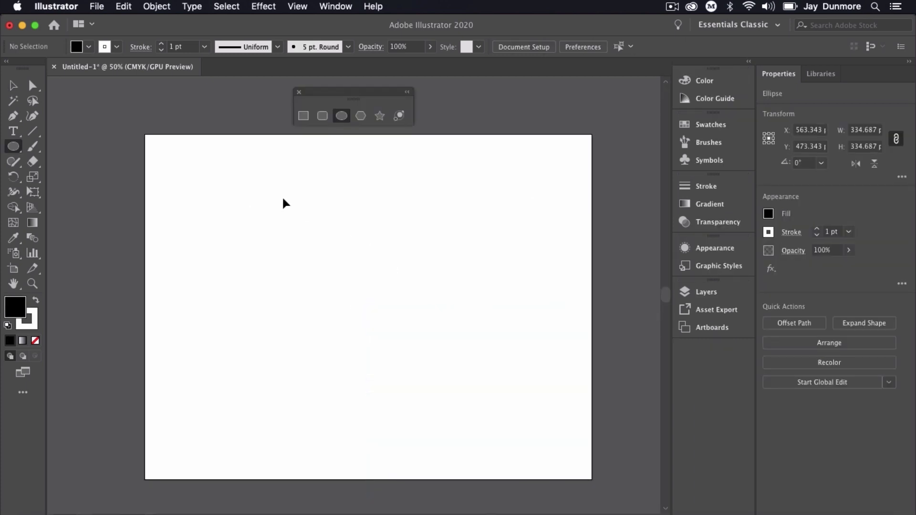
# Create a 300 pt by 300 pt circle centred on the artboard and fill it dark red.
pyautogui.click(359, 290)
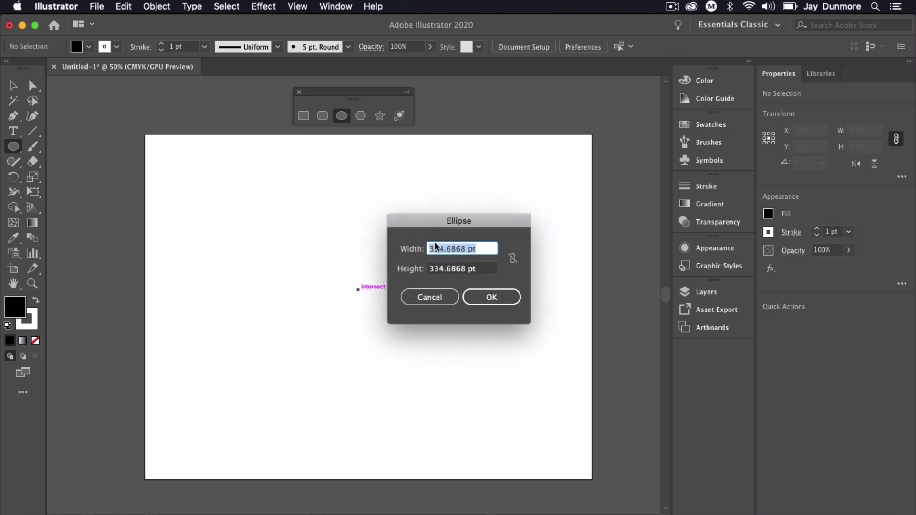
pyautogui.write('300')
pyautogui.press('Tab')
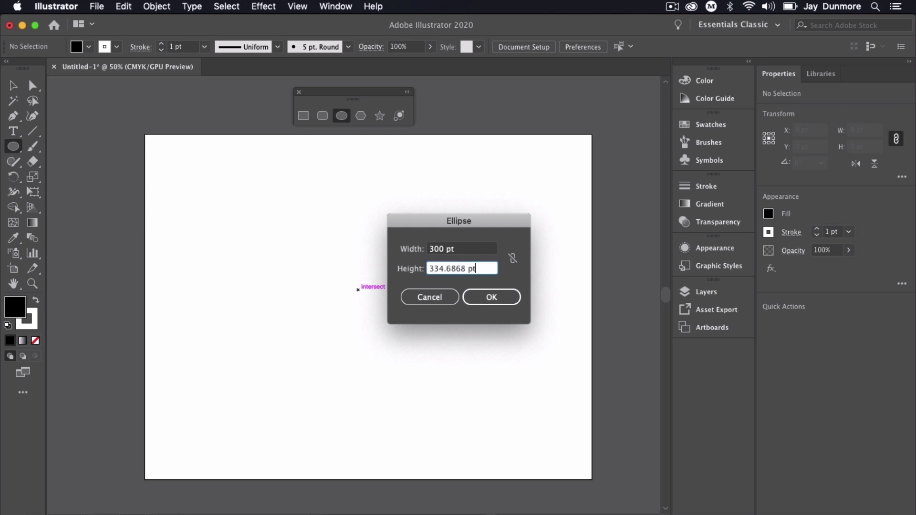
pyautogui.write('300')
pyautogui.press('Return')
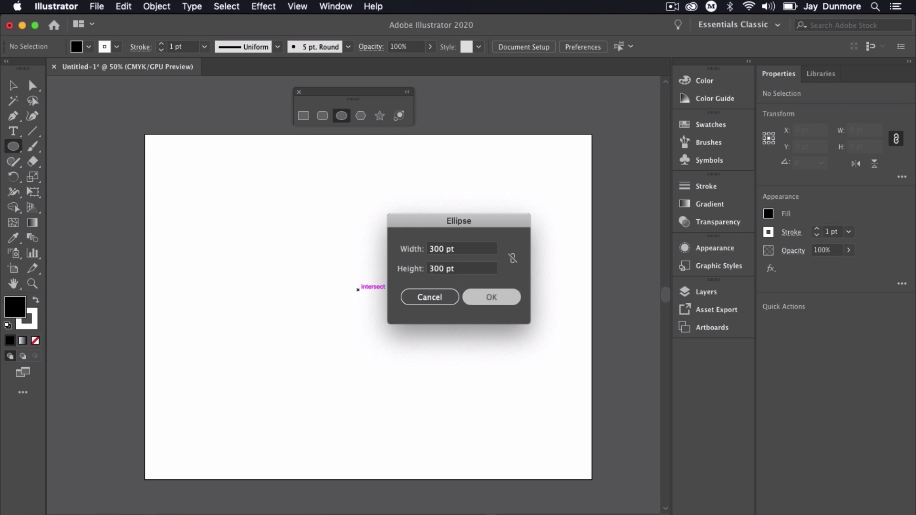
pyautogui.moveTo(443, 375); pyautogui.dragTo(369, 307)
pyautogui.click(705, 80)
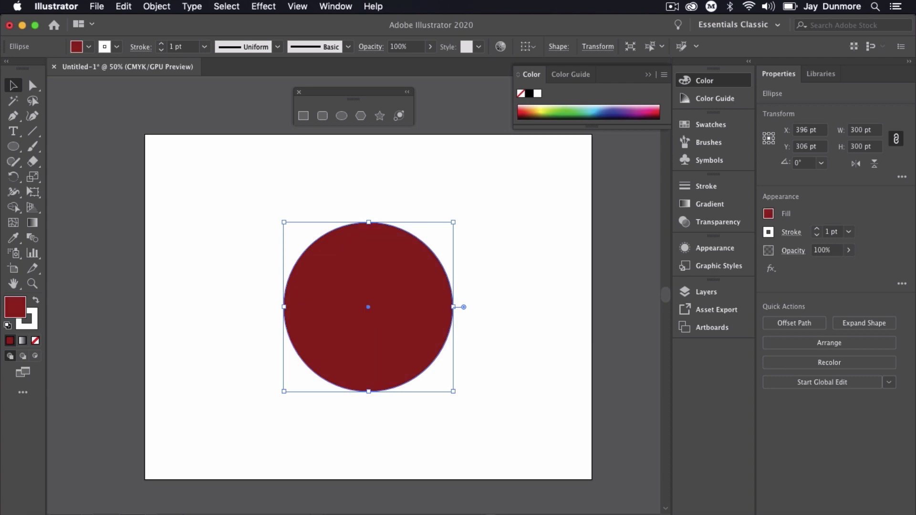
pyautogui.press('F6')
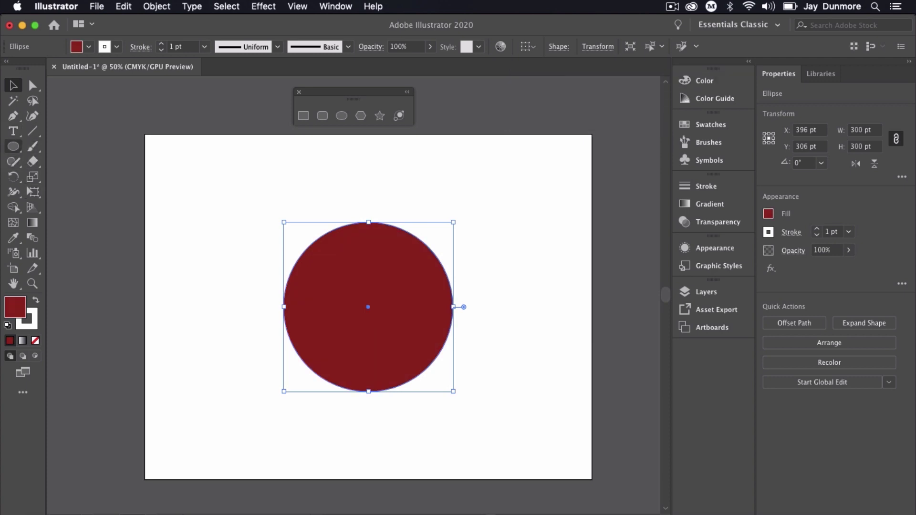
# Add a second circle, 140.6247 pt in diameter, in the upper-left area of the artboard.
pyautogui.click(13, 146)
pyautogui.click(257, 181)
pyautogui.press('Escape')
pyautogui.click(203, 175)
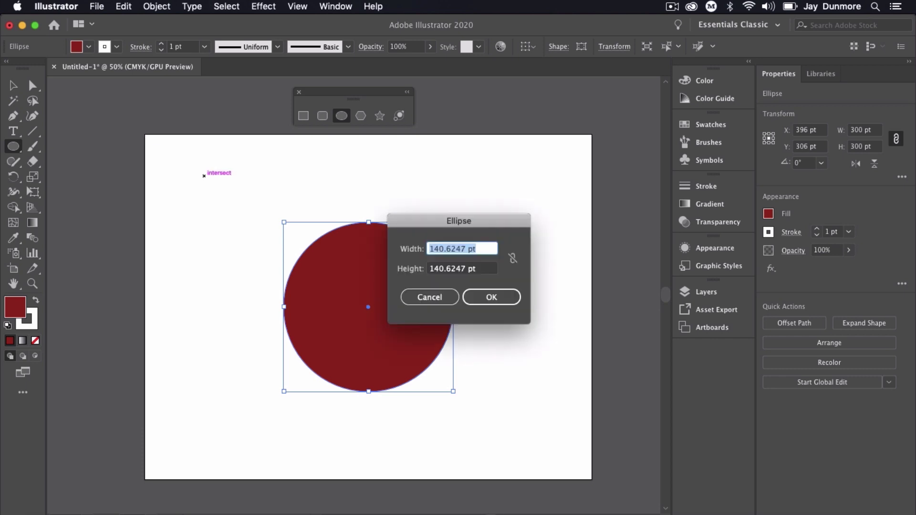
pyautogui.press('Return')
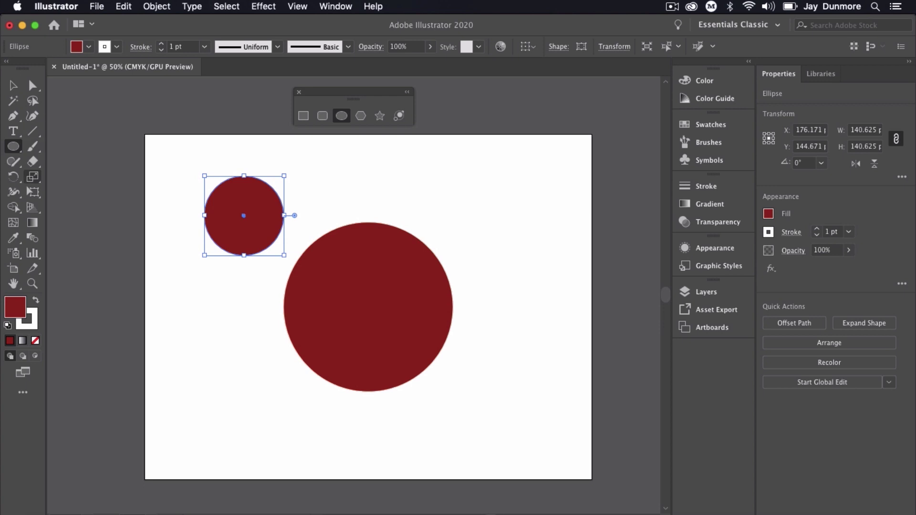
# Fill the small circle black, then centre it on the red circle and enlarge it to leave a rim around it.
pyautogui.press('d')
pyautogui.hotkey('shift', 'x')
pyautogui.press('v')
pyautogui.moveTo(244, 215); pyautogui.dragTo(368, 307)
pyautogui.moveTo(328, 268); pyautogui.dragTo(307, 246)
# Subtract the black circle from the red circle with Minus Front to form a ring, and clear the selection.
pyautogui.press('super+a')
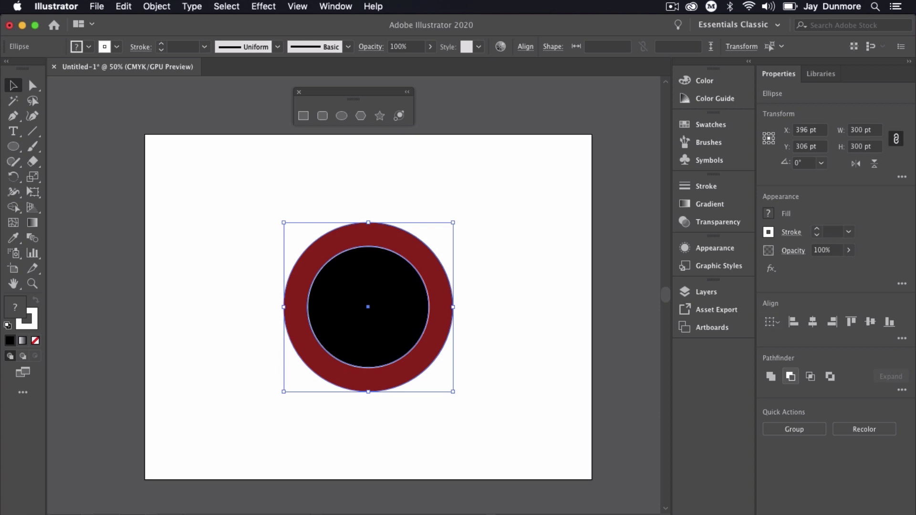
pyautogui.click(790, 377)
pyautogui.press('super+shift+a')
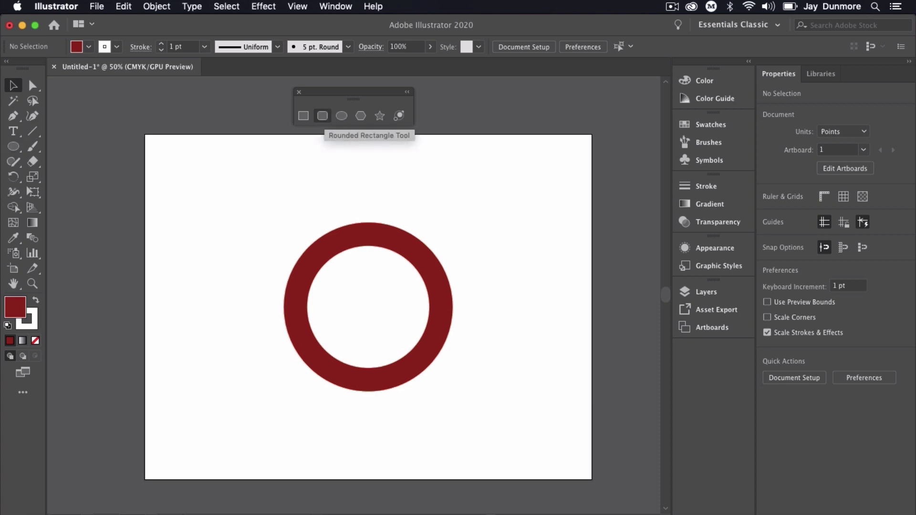
# Draw a rounded rectangle about 339 by 221 pt across the ring and fill it with the dark grey swatch.
pyautogui.click(323, 115)
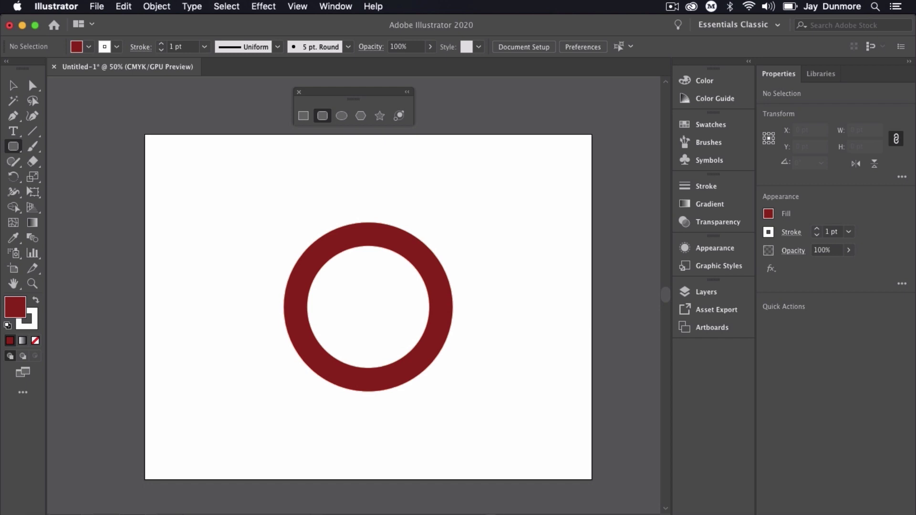
pyautogui.moveTo(279, 243); pyautogui.dragTo(461, 368)
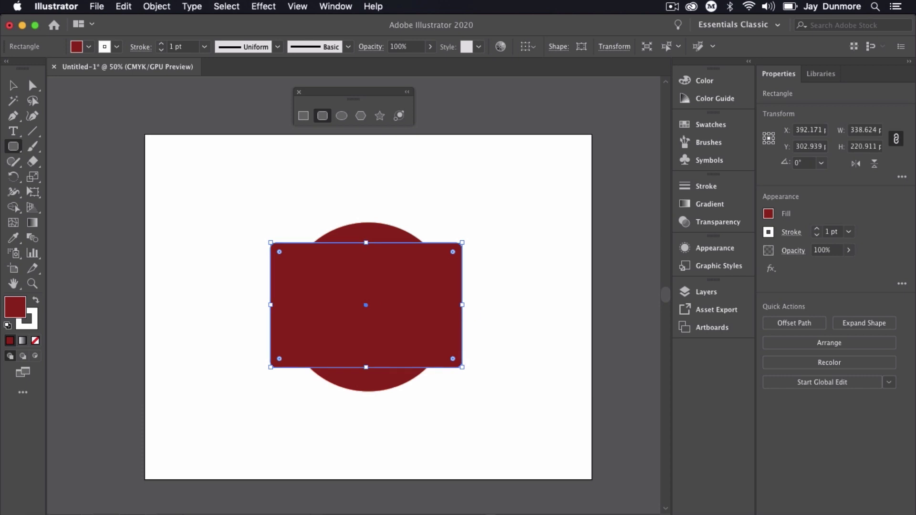
pyautogui.press('F6')
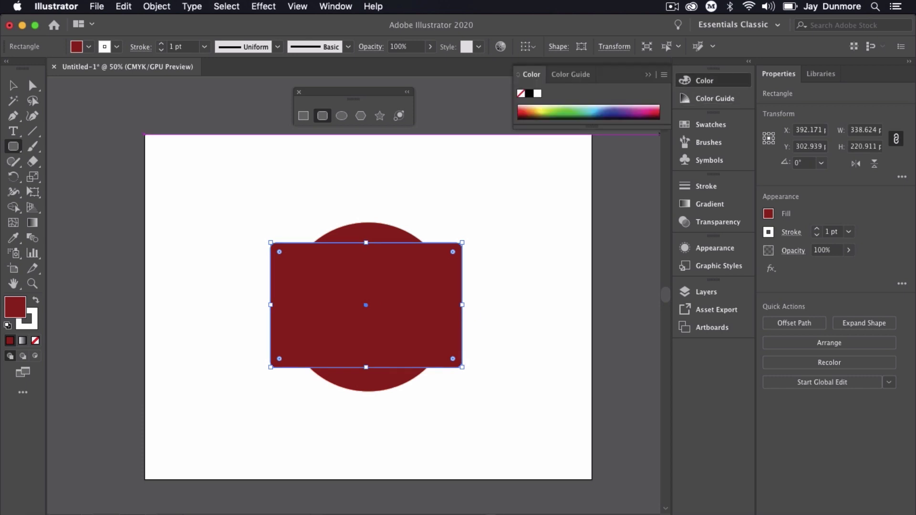
pyautogui.moveTo(592, 126); pyautogui.dragTo(592, 155)
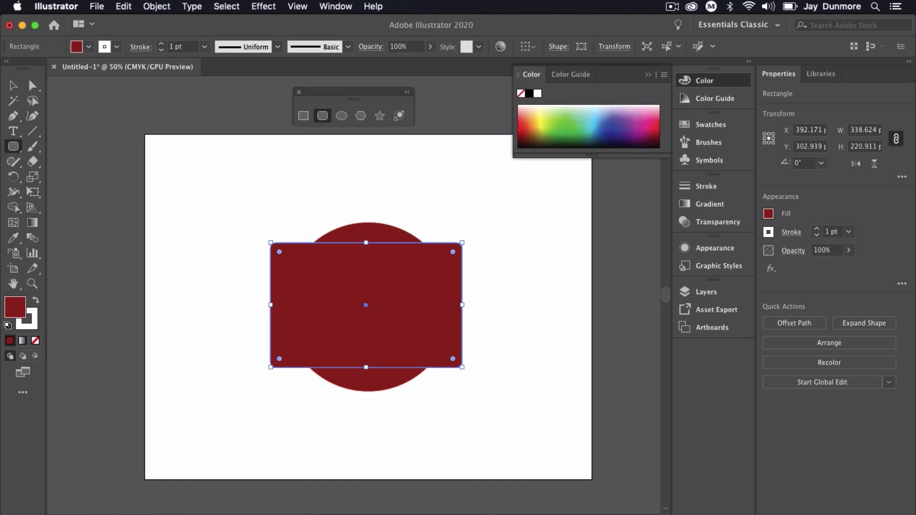
pyautogui.click(664, 75)
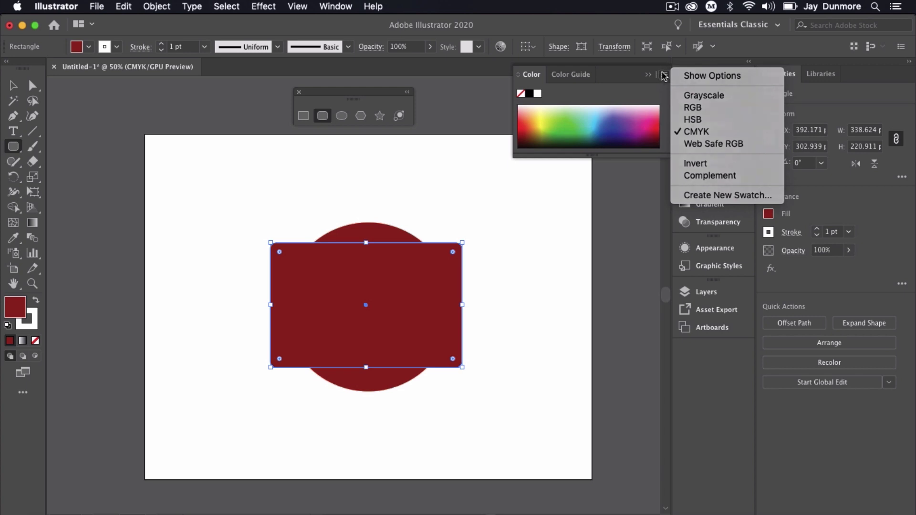
pyautogui.click(664, 75)
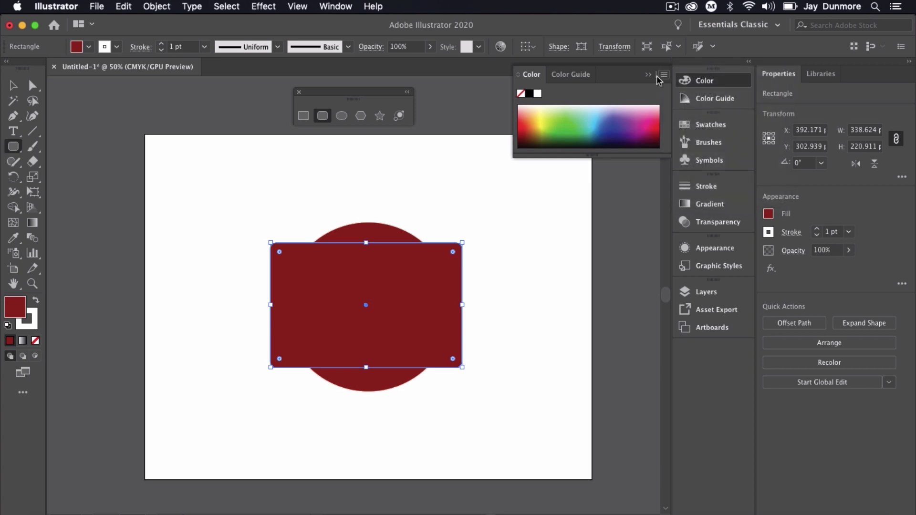
pyautogui.click(704, 125)
pyautogui.click(537, 195)
pyautogui.click(544, 195)
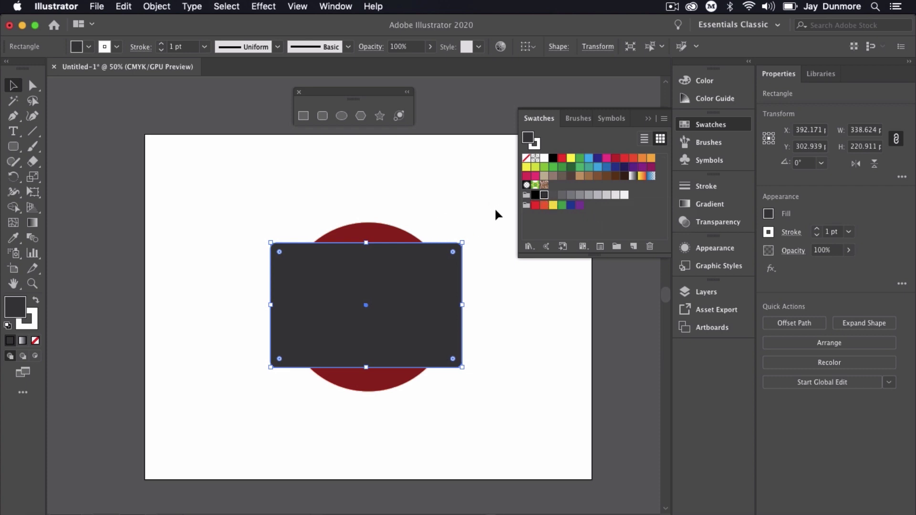
pyautogui.click(291, 200)
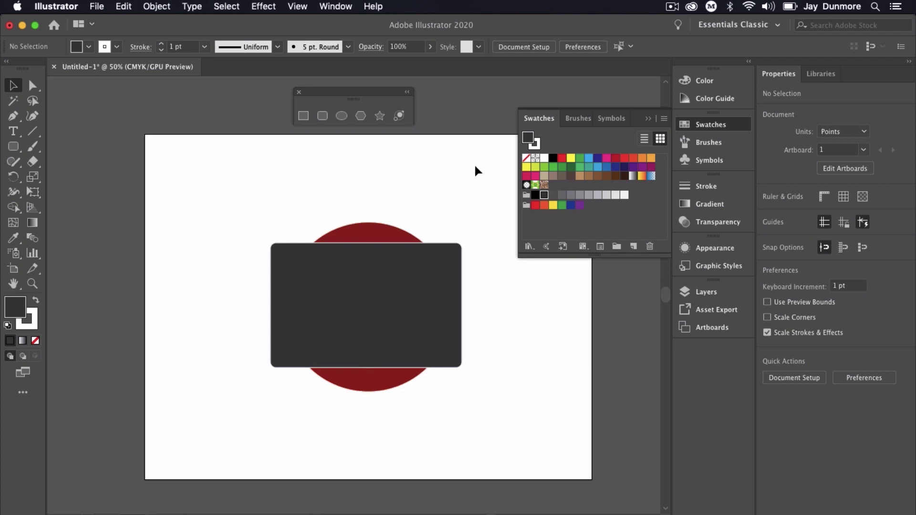
pyautogui.click(710, 124)
# Increase the corner rounding of the dark grey rectangle slightly and deselect it.
pyautogui.click(363, 278)
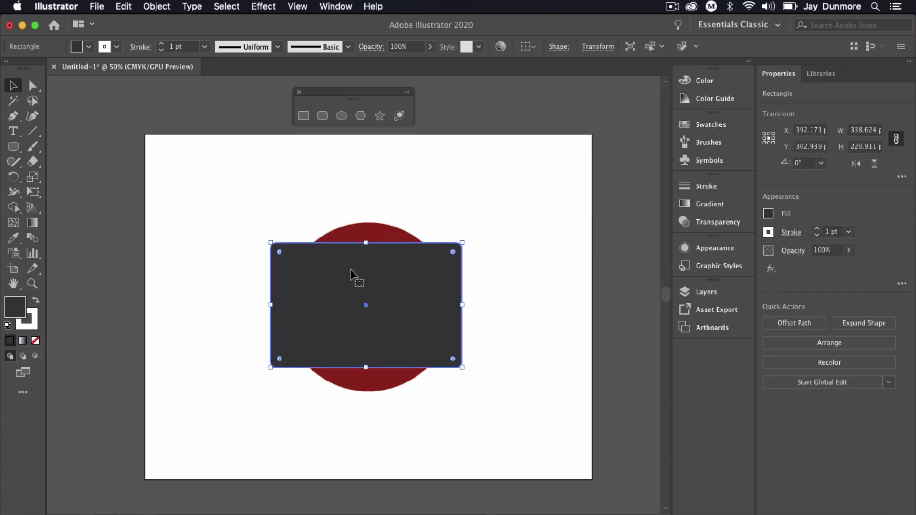
pyautogui.moveTo(280, 253)
pyautogui.mouseDown()
pyautogui.moveTo(298, 279)
pyautogui.moveTo(277, 260)
pyautogui.mouseUp()
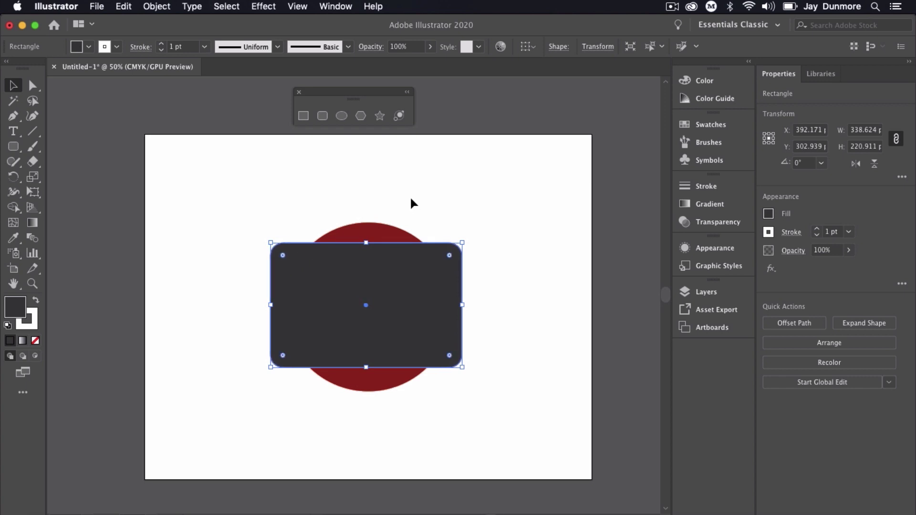
pyautogui.click(243, 199)
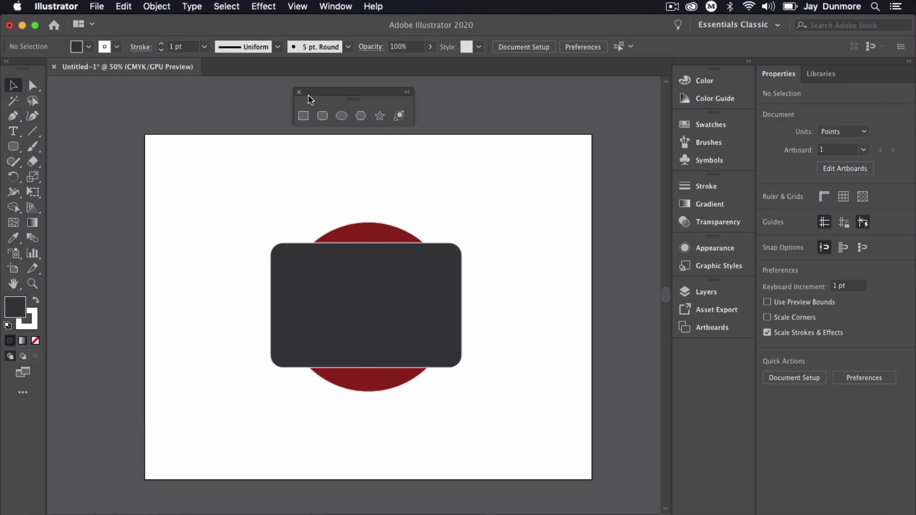
# Draw a square-cornered rectangle inside the dark grey one as a screen and fill it with the black swatch.
pyautogui.click(303, 116)
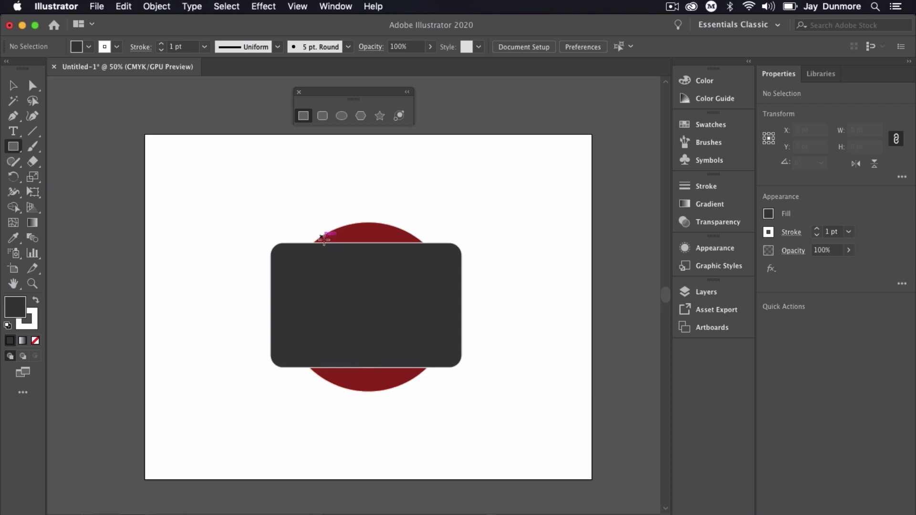
pyautogui.moveTo(293, 256); pyautogui.dragTo(440, 352)
pyautogui.click(709, 124)
pyautogui.click(535, 196)
pyautogui.press('v')
pyautogui.click(507, 214)
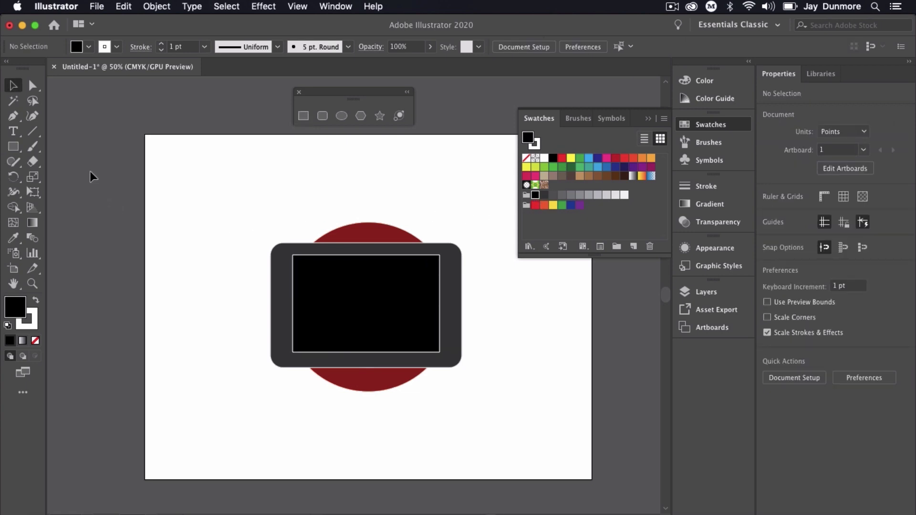
# Draw a long, thin black rectangle as a horizontal bar across the lower part of the screen, extending past the grey rectangle's sides.
pyautogui.click(13, 146)
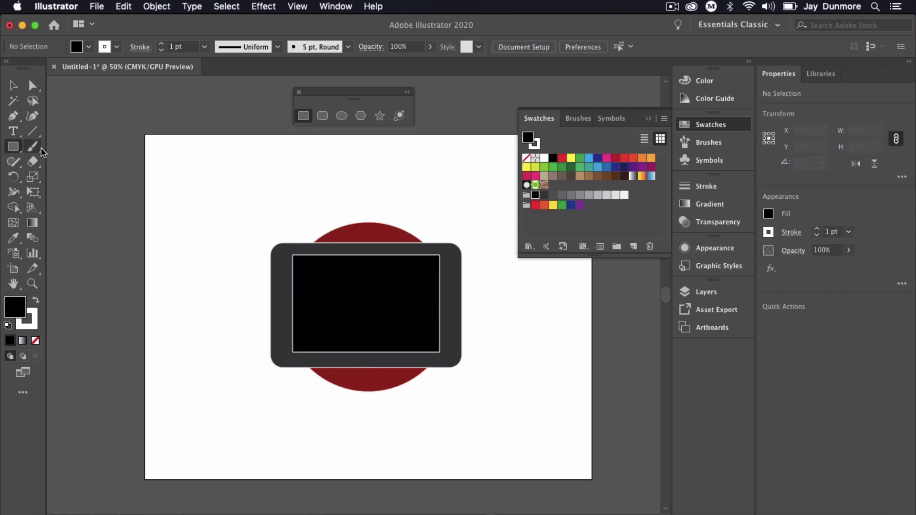
pyautogui.moveTo(263, 329); pyautogui.dragTo(472, 348)
pyautogui.press('v')
pyautogui.click(601, 300)
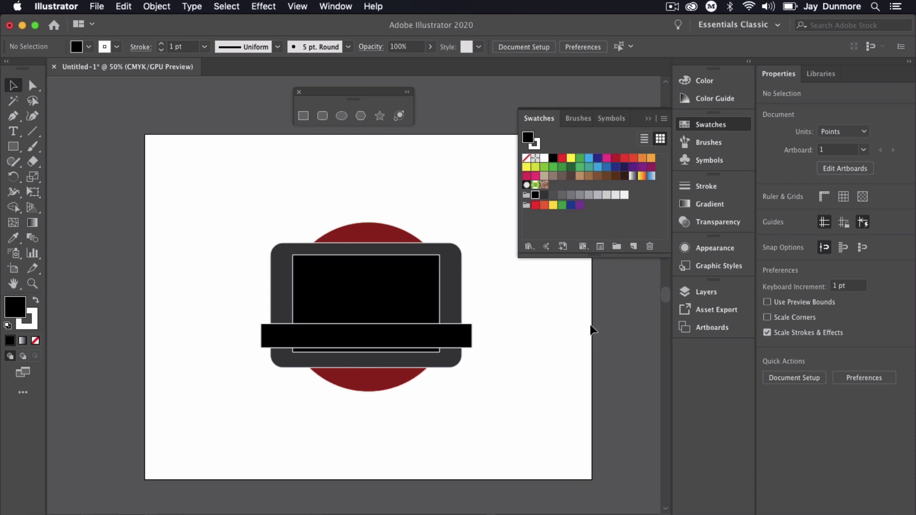
# Draw a black downward-pointing triangle about 34 by 30 pt with the Star tool, just beyond the horizontal bar's right end.
pyautogui.press('super+equal')
pyautogui.press('super+equal')
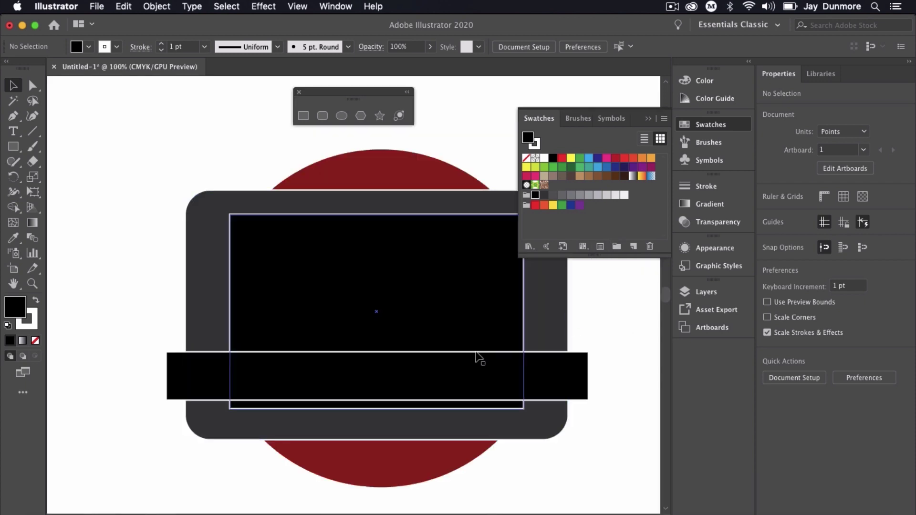
pyautogui.moveTo(604, 331); pyautogui.dragTo(544, 282)
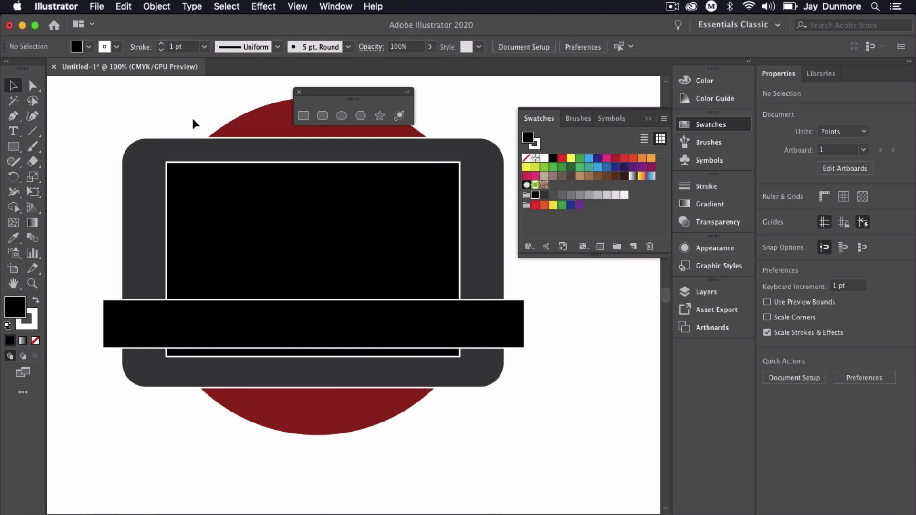
pyautogui.click(380, 116)
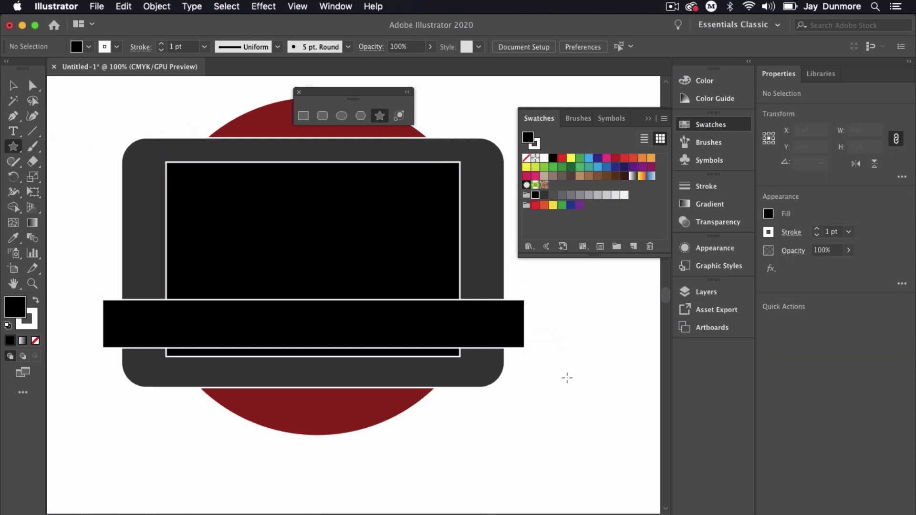
pyautogui.moveTo(577, 353); pyautogui.dragTo(582, 387)
pyautogui.press('Up')
pyautogui.press('Up')
pyautogui.press('Up')
pyautogui.press('Up')
pyautogui.press('Up')
pyautogui.press('Up')
pyautogui.press('Down')
pyautogui.press('Down')
pyautogui.press('Down')
pyautogui.press('Down')
pyautogui.press('Down')
pyautogui.press('Down')
pyautogui.press('Down')
pyautogui.press('Down')
pyautogui.press('Down')
pyautogui.press('Down')
pyautogui.press('Down')
pyautogui.press('Down')
pyautogui.press('Down')
pyautogui.moveTo(582, 387); pyautogui.dragTo(576, 378)
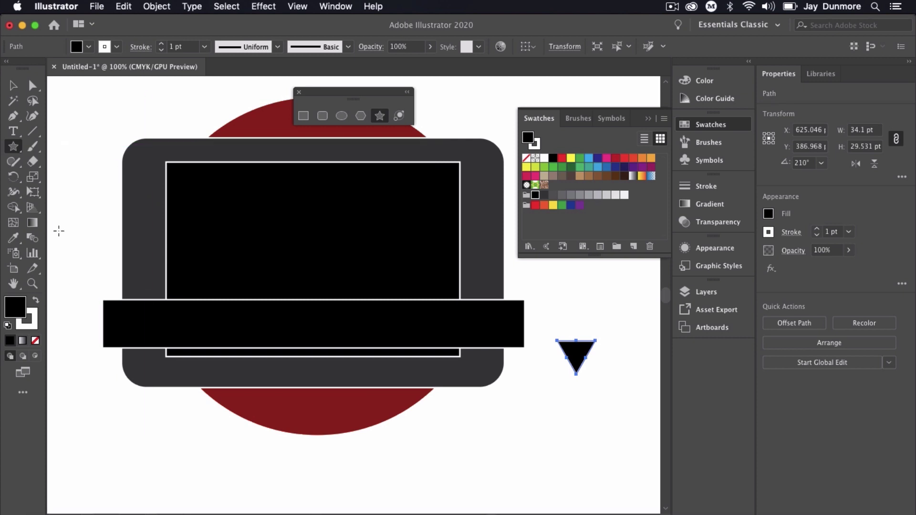
# Move the triangle to the bar's lower-right corner as a grey shape without a stroke and scale it to about half size.
pyautogui.click(571, 195)
pyautogui.press('v')
pyautogui.moveTo(583, 352); pyautogui.dragTo(527, 355)
pyautogui.press('super+equal')
pyautogui.press('super+equal')
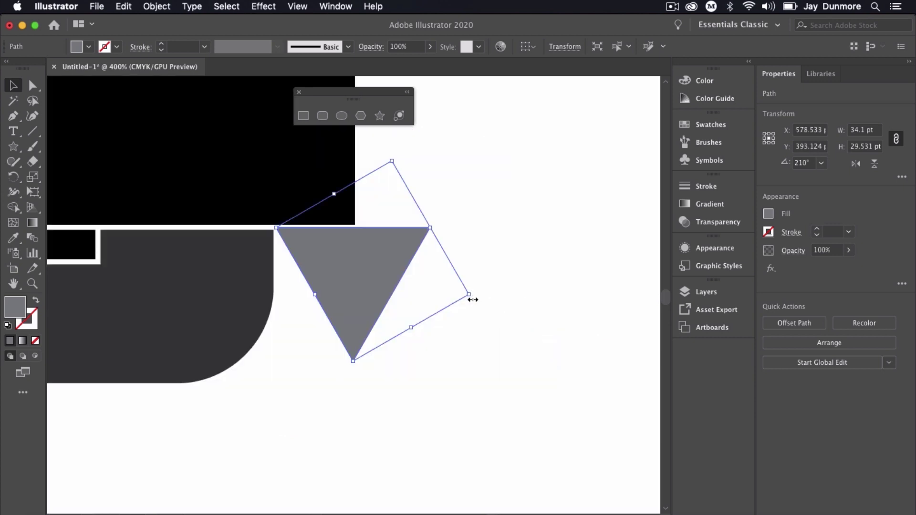
pyautogui.moveTo(351, 362); pyautogui.dragTo(351, 279)
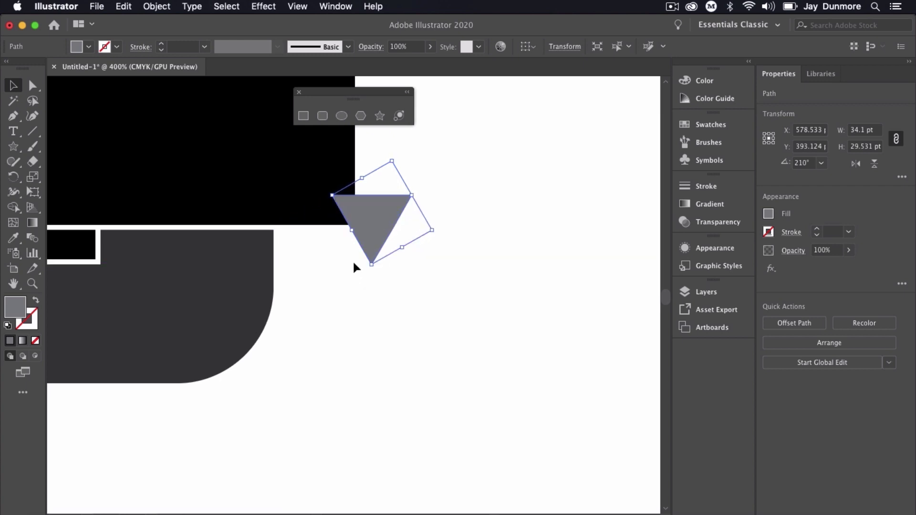
# Tuck the triangle under the bar's right end and draw a grey rectangle about 35 by 18 pt from its tip outward.
pyautogui.moveTo(384, 221)
pyautogui.mouseDown()
pyautogui.moveTo(331, 248)
pyautogui.moveTo(370, 255)
pyautogui.moveTo(380, 291)
pyautogui.moveTo(443, 292)
pyautogui.mouseUp()
pyautogui.press('super+minus')
pyautogui.press('super+shift+a')
pyautogui.press('m')
pyautogui.press('v')
pyautogui.moveTo(356, 260); pyautogui.dragTo(325, 262)
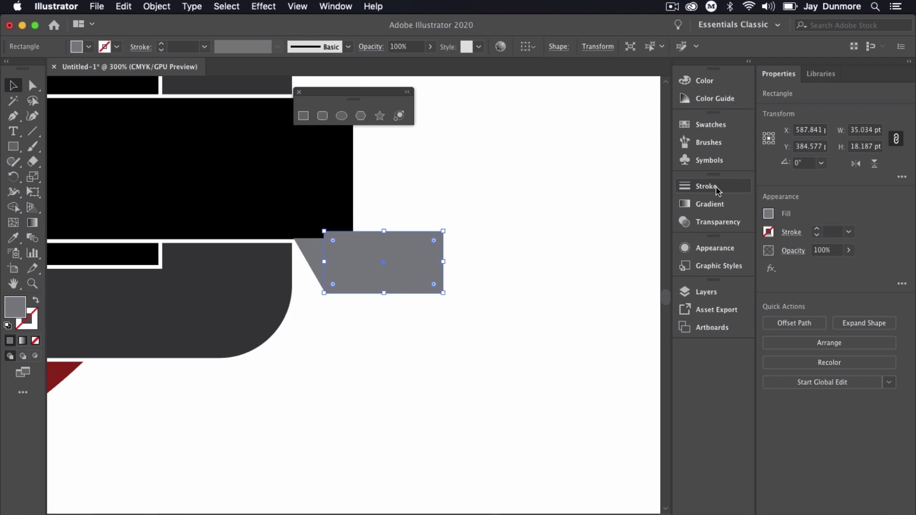
# Fill the small rectangle beside the triangle with black and send it to the back of the stacking order.
pyautogui.click(769, 214)
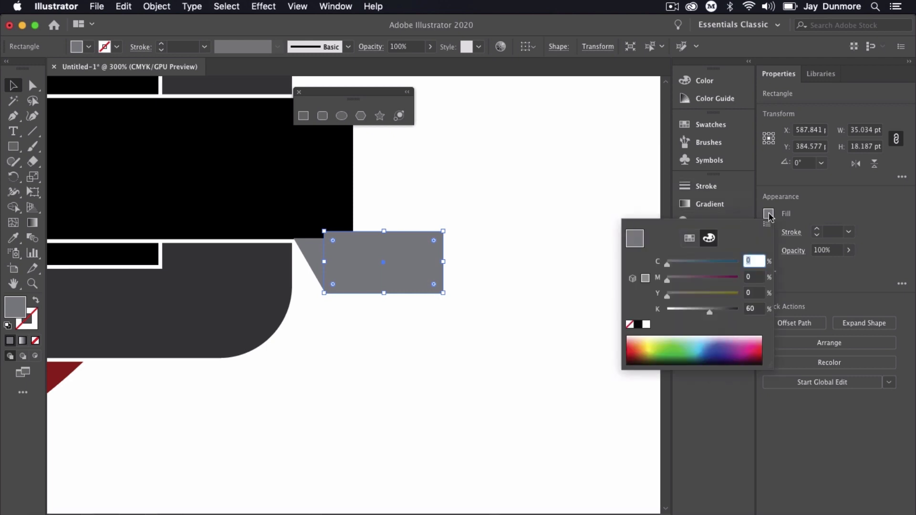
pyautogui.click(638, 325)
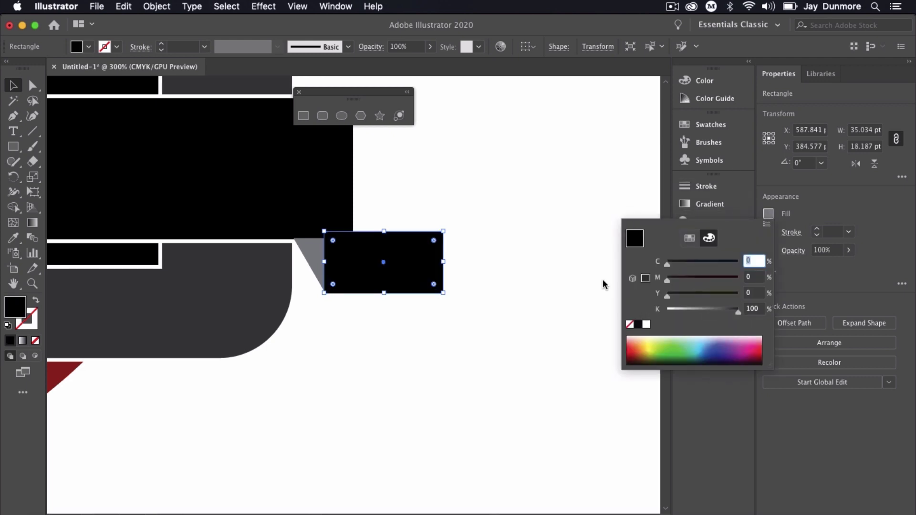
pyautogui.press('Escape')
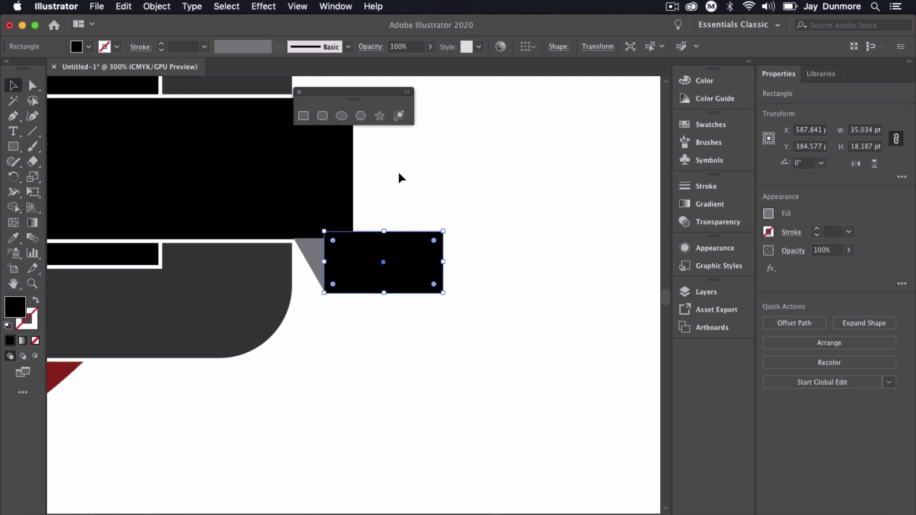
pyautogui.rightClick(408, 268)
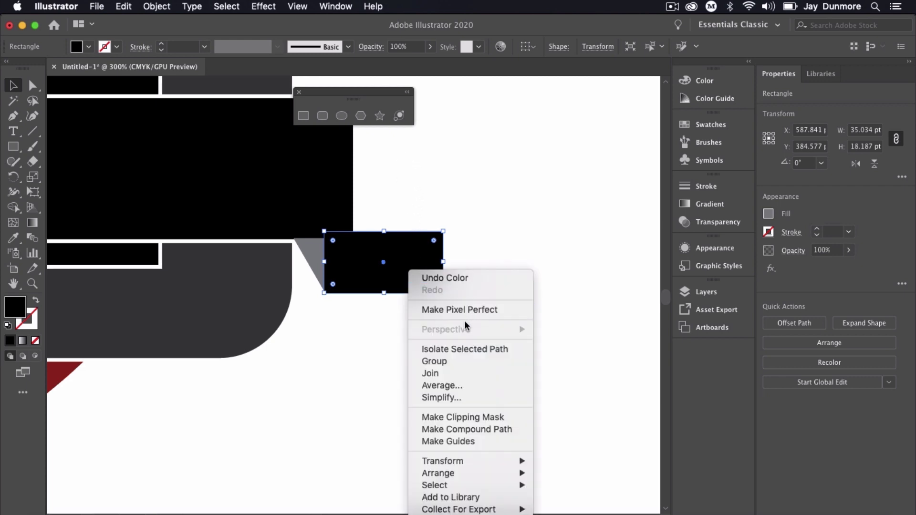
pyautogui.moveTo(452, 478)
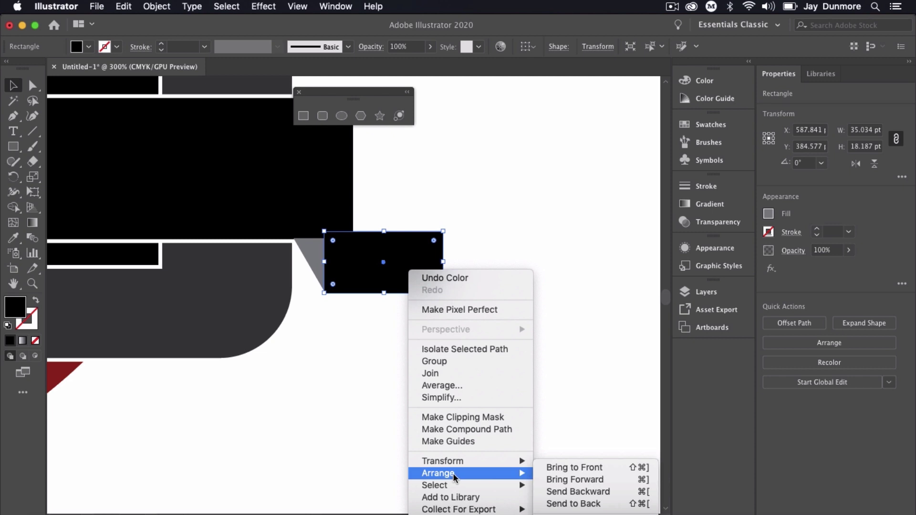
pyautogui.click(558, 502)
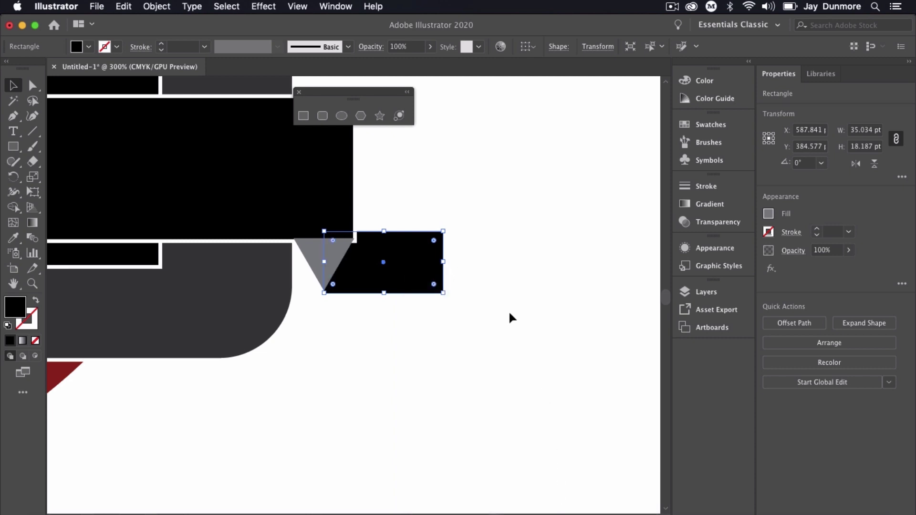
pyautogui.click(476, 205)
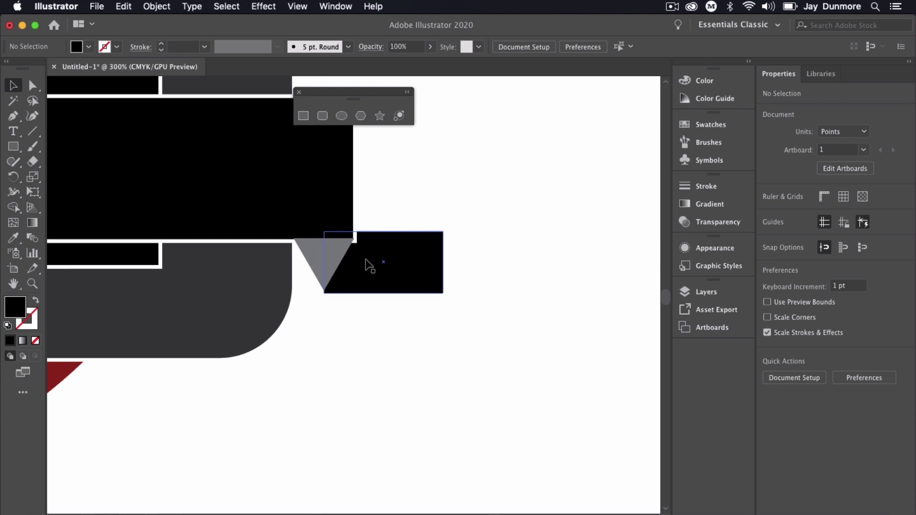
# Reshape the small black rectangle with the Direct Selection tool so its top edge slopes down from the bar's corner to the outer end.
pyautogui.click(323, 265)
pyautogui.press('a')
pyautogui.click(328, 237)
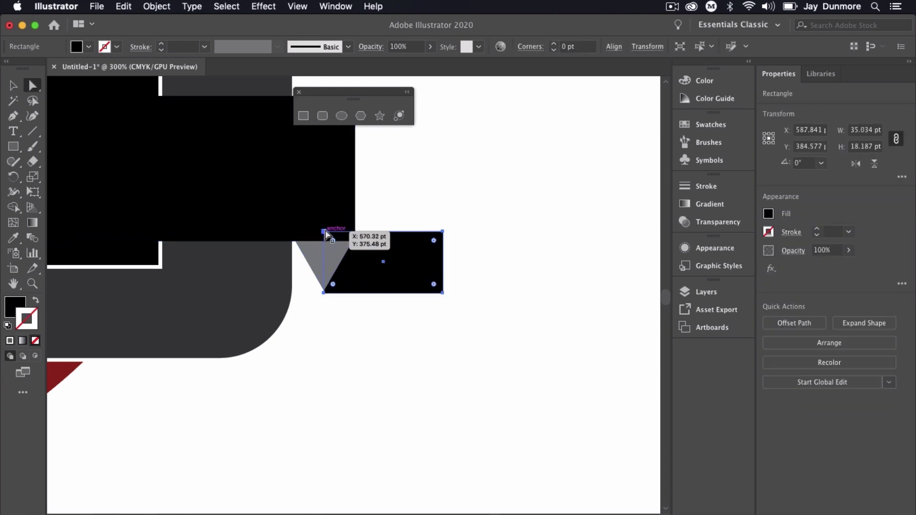
pyautogui.click(324, 231)
pyautogui.moveTo(324, 232); pyautogui.dragTo(345, 210)
pyautogui.click(436, 208)
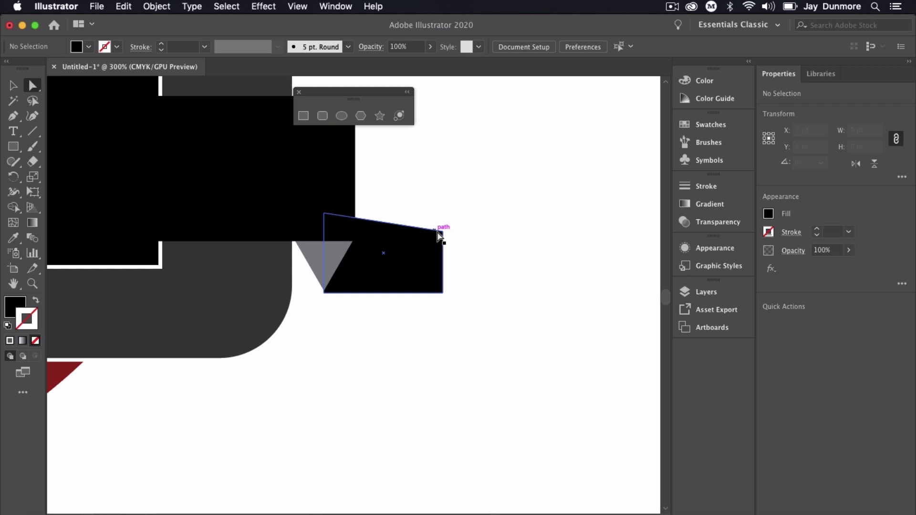
pyautogui.moveTo(354, 220); pyautogui.dragTo(354, 236)
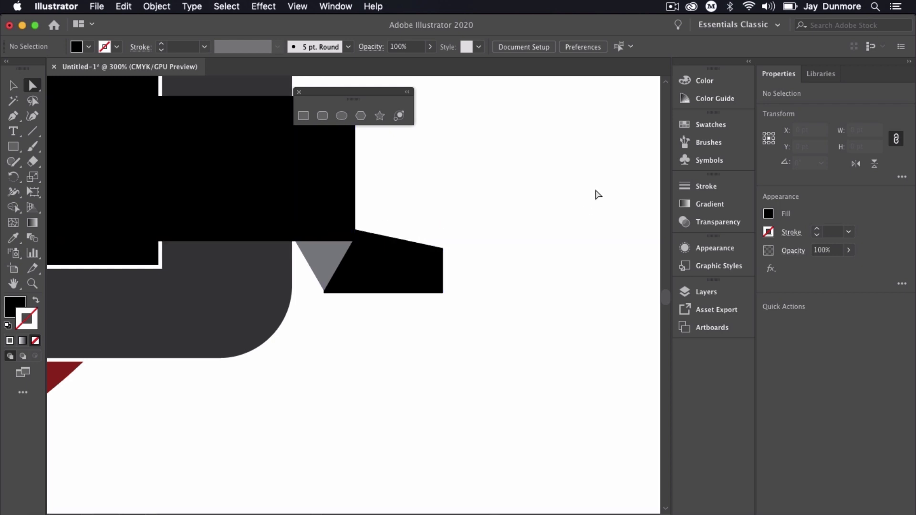
pyautogui.press('super+1')
pyautogui.click(346, 294)
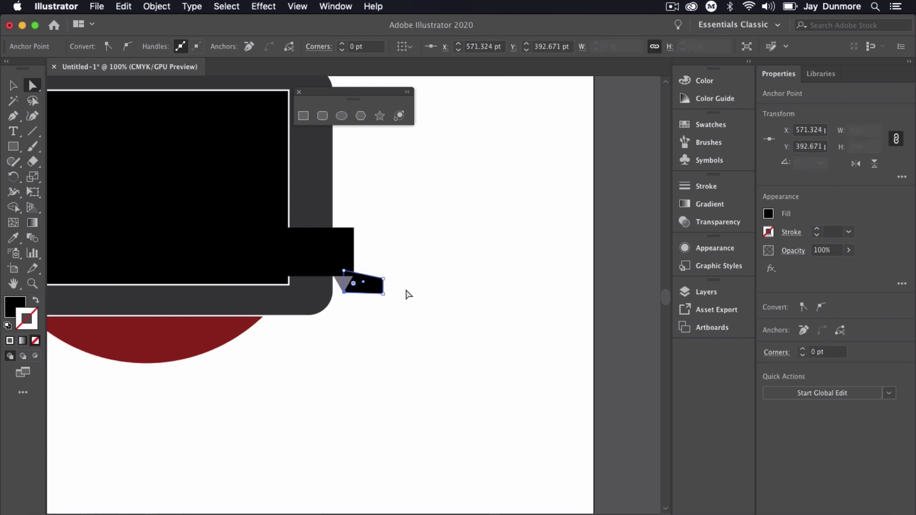
# Group the black ribbon tail with the grey triangle and place a duplicate of the group just below the original.
pyautogui.click(19, 89)
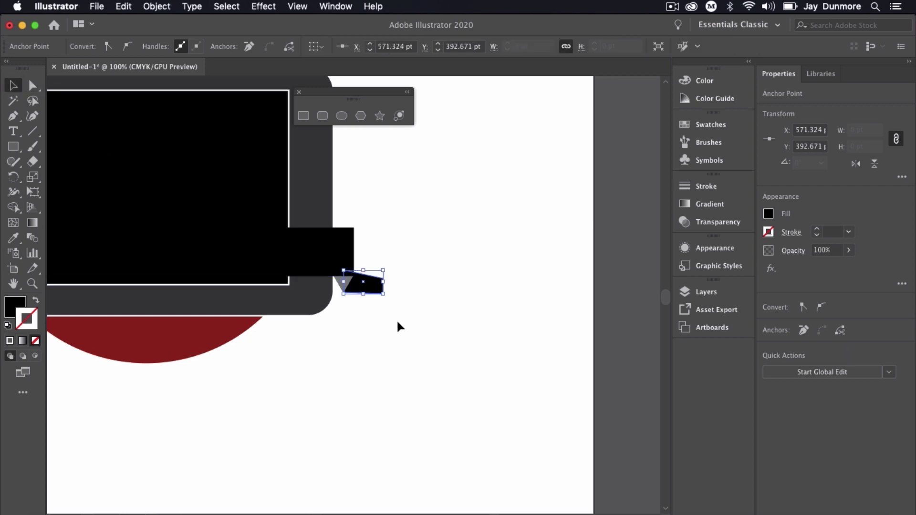
pyautogui.click(356, 288)
pyautogui.press('F7')
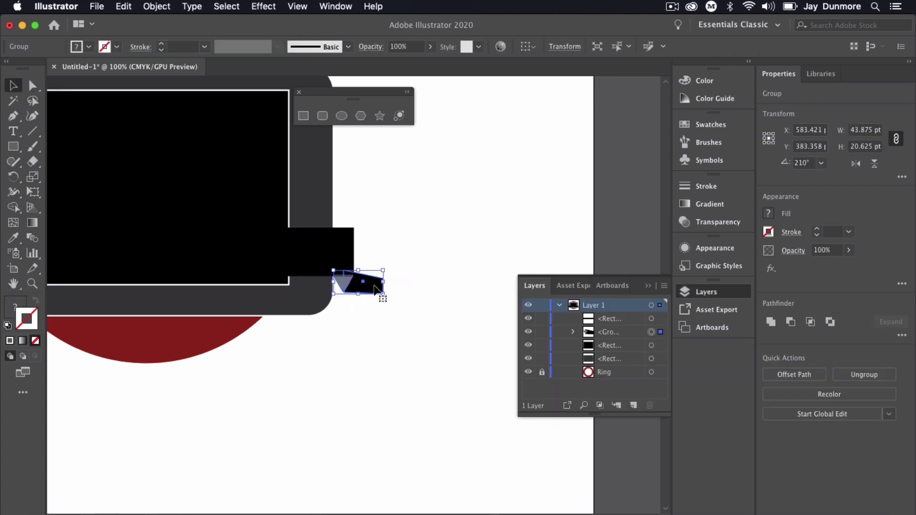
pyautogui.moveTo(365, 286); pyautogui.dragTo(369, 332)
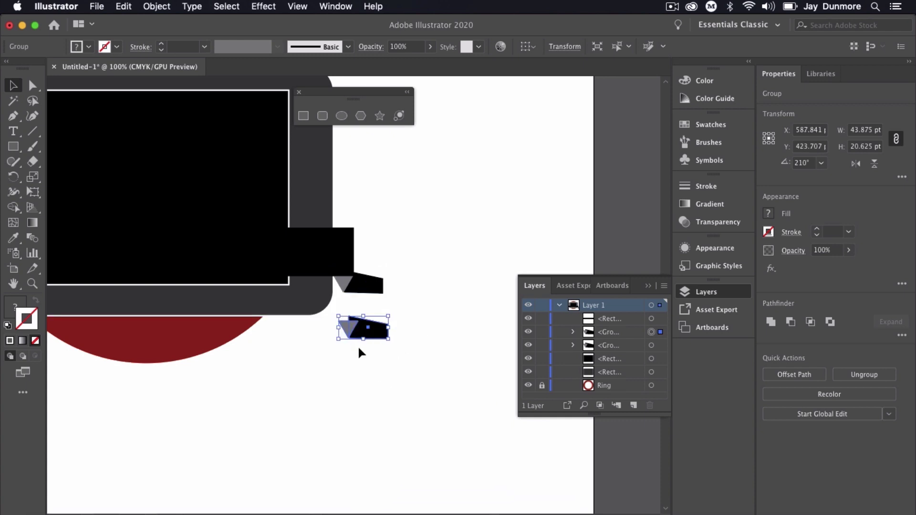
# Reflect the duplicated ribbon tail group across the vertical axis.
pyautogui.rightClick(378, 330)
pyautogui.click(379, 329)
pyautogui.rightClick(380, 332)
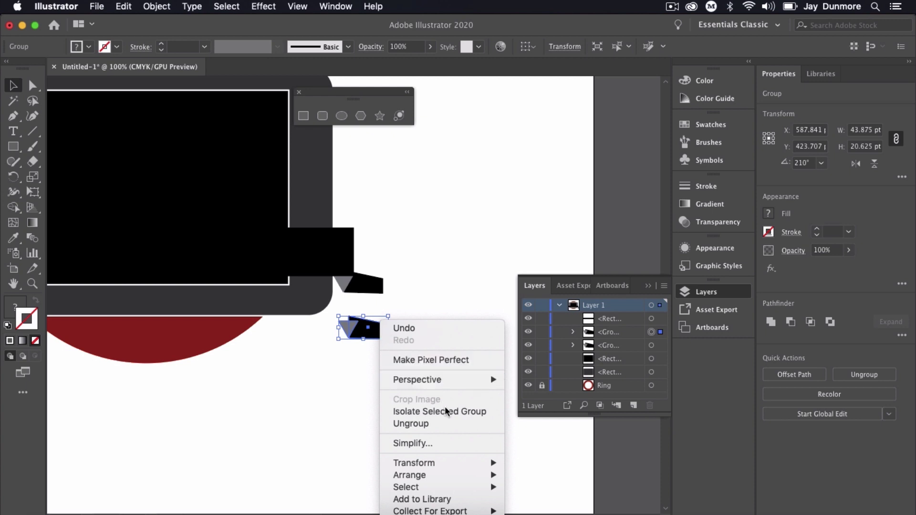
pyautogui.moveTo(448, 463)
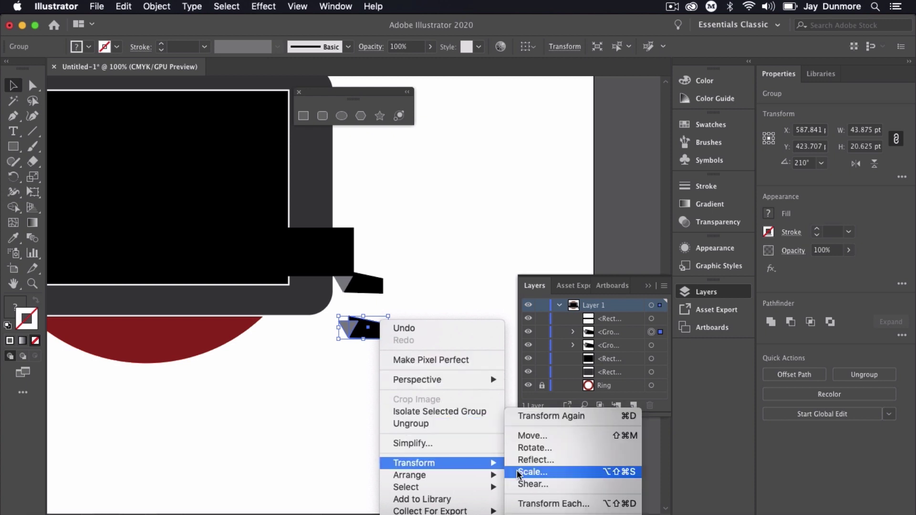
pyautogui.click(528, 460)
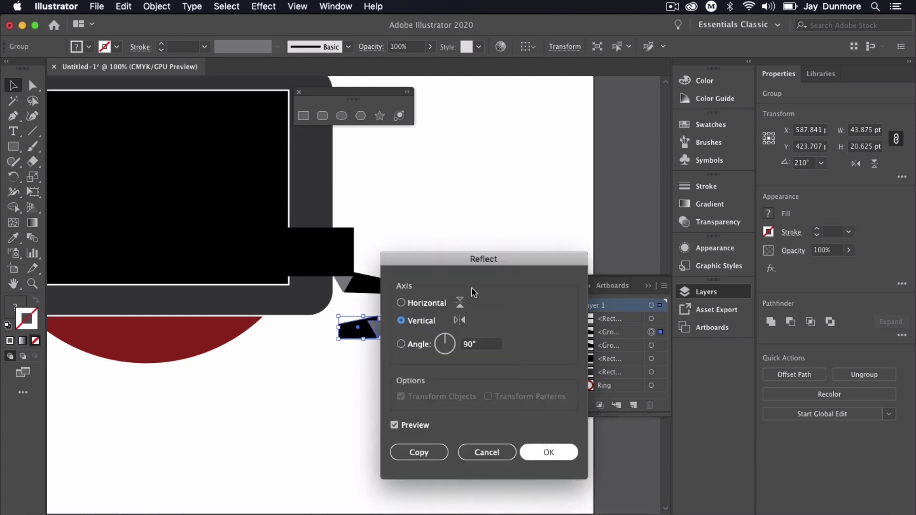
pyautogui.moveTo(453, 259); pyautogui.dragTo(520, 238)
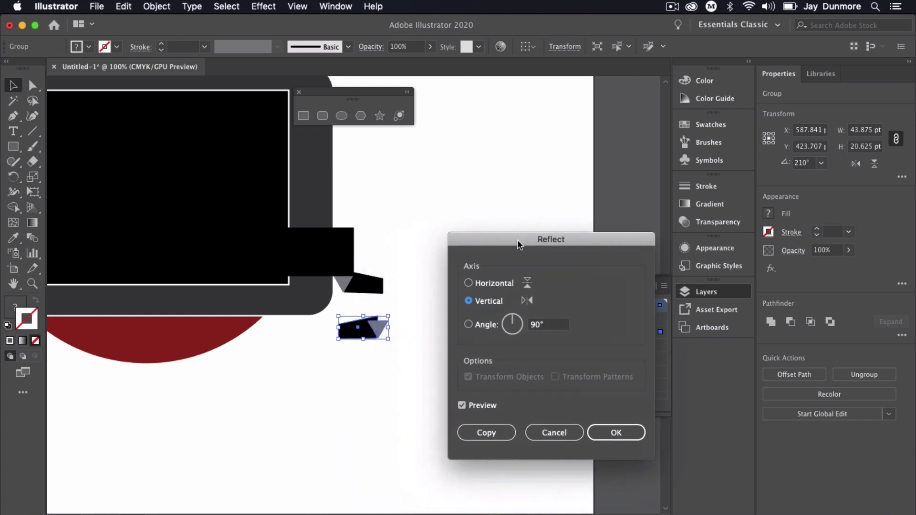
pyautogui.click(469, 284)
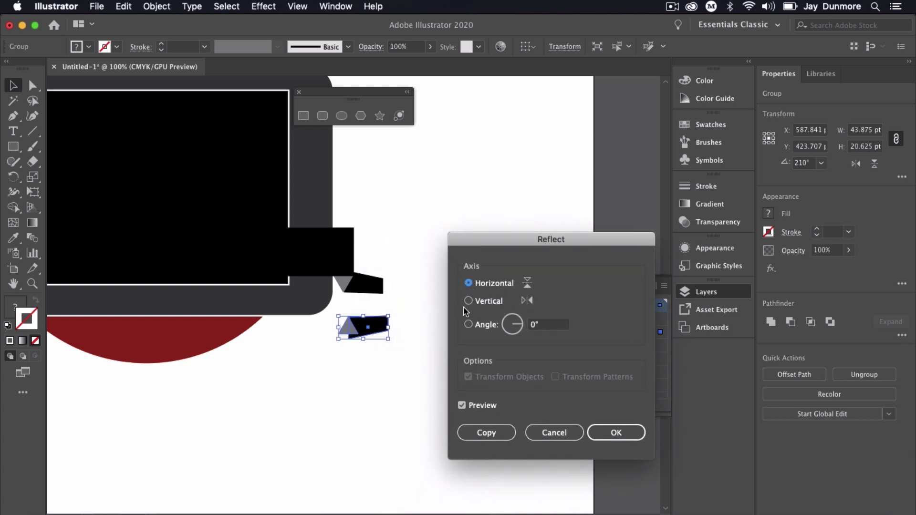
pyautogui.click(468, 301)
pyautogui.press('Return')
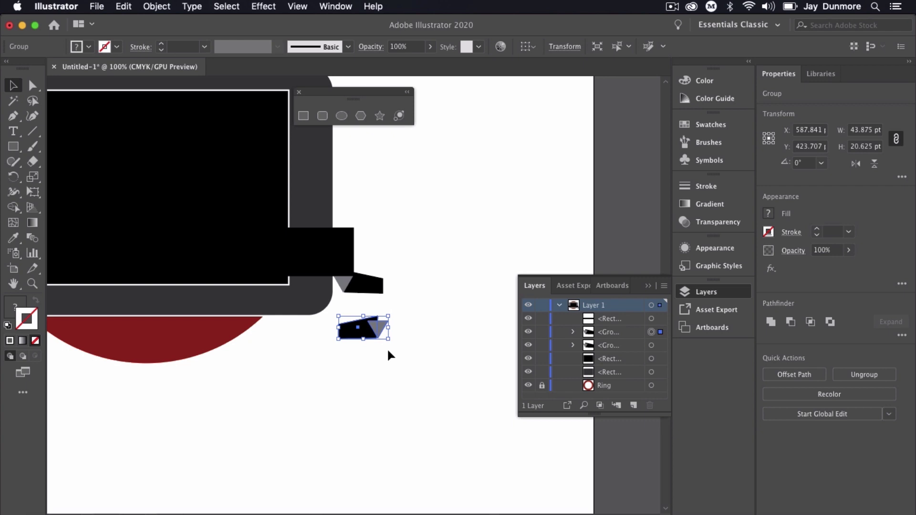
# Move the mirrored tail group to the bar's lower-left end so its grey triangle sits between the bar's corner and the grey rectangle.
pyautogui.moveTo(347, 368); pyautogui.dragTo(477, 326)
pyautogui.moveTo(494, 292); pyautogui.dragTo(274, 235)
pyautogui.click(288, 270)
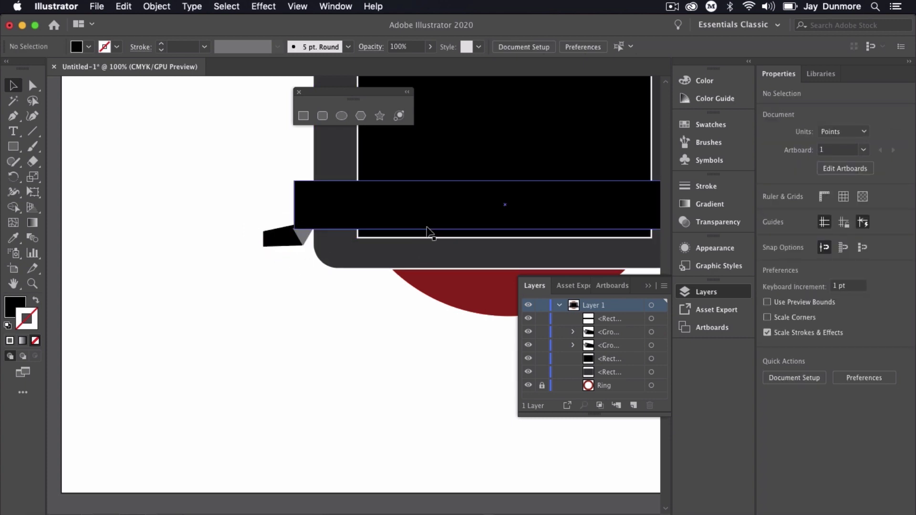
pyautogui.press('super+equal')
pyautogui.scroll(-2, 426, 239)
pyautogui.hscroll(2, 206, 155)
pyautogui.press('super+equal')
pyautogui.press('super+equal')
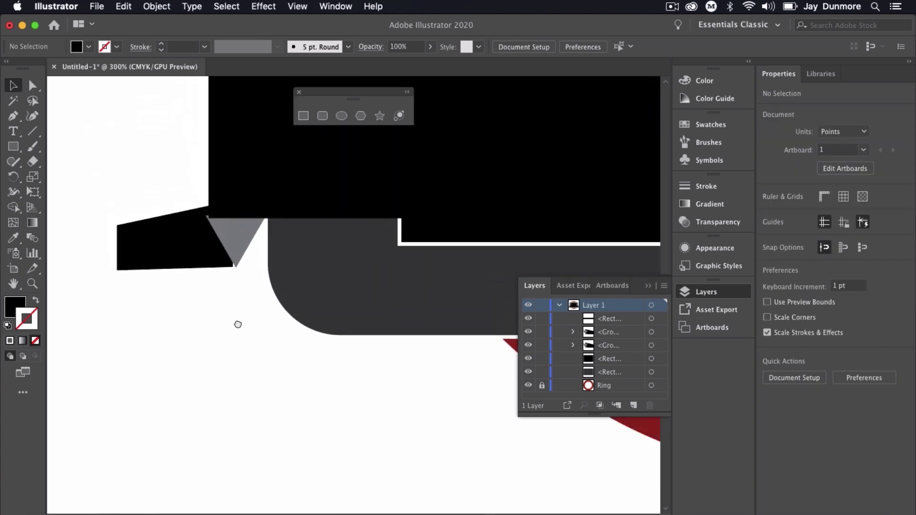
pyautogui.moveTo(261, 389); pyautogui.dragTo(266, 394)
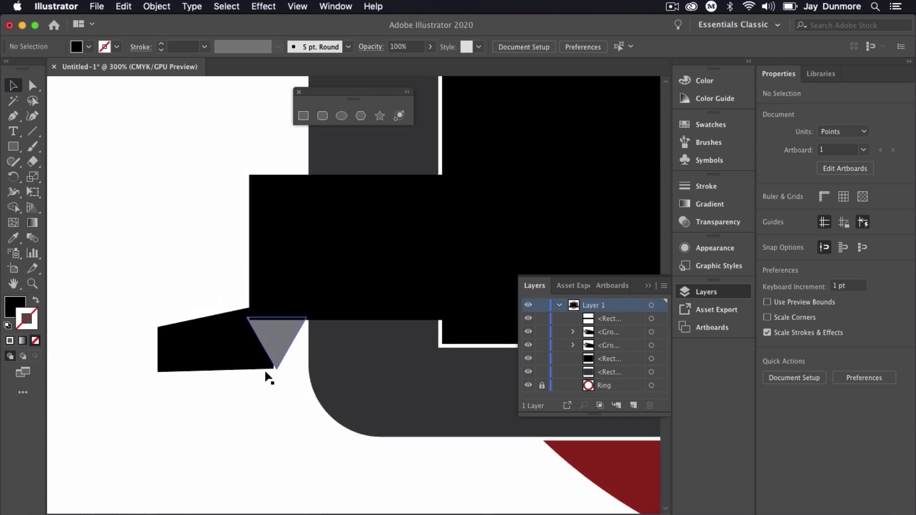
# Group the horizontal bar and both ribbon tail groups into a single banner group and deselect it.
pyautogui.click(241, 360)
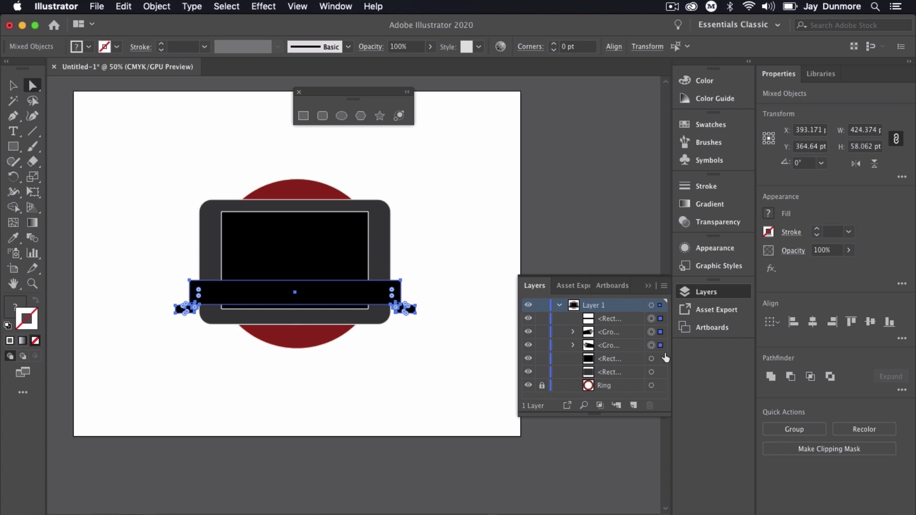
pyautogui.click(157, 6)
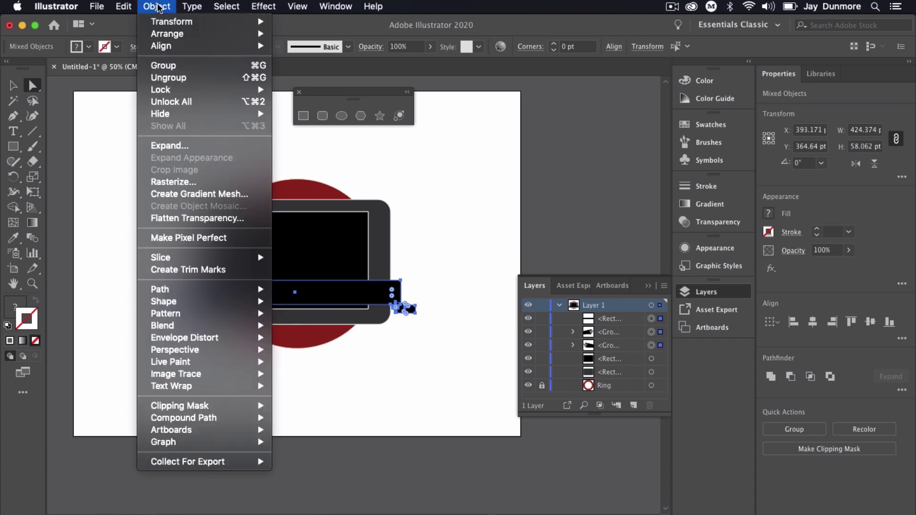
pyautogui.click(181, 69)
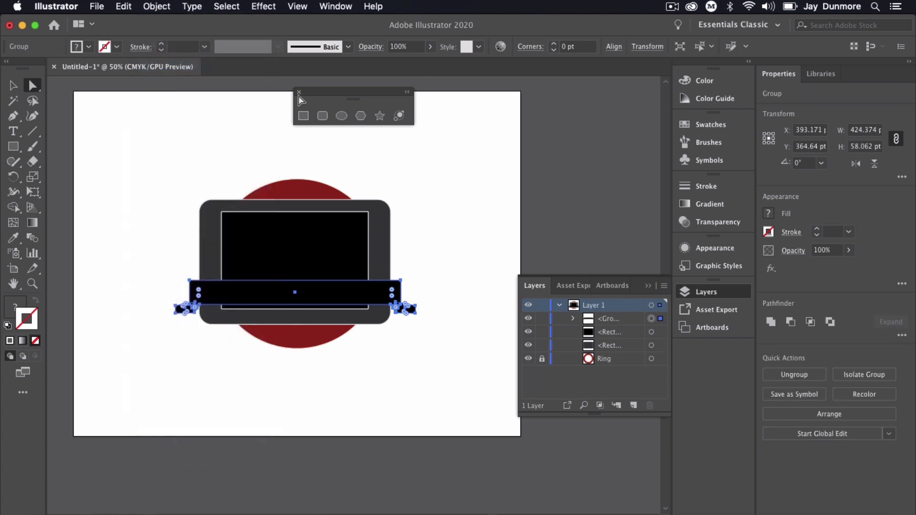
pyautogui.click(572, 318)
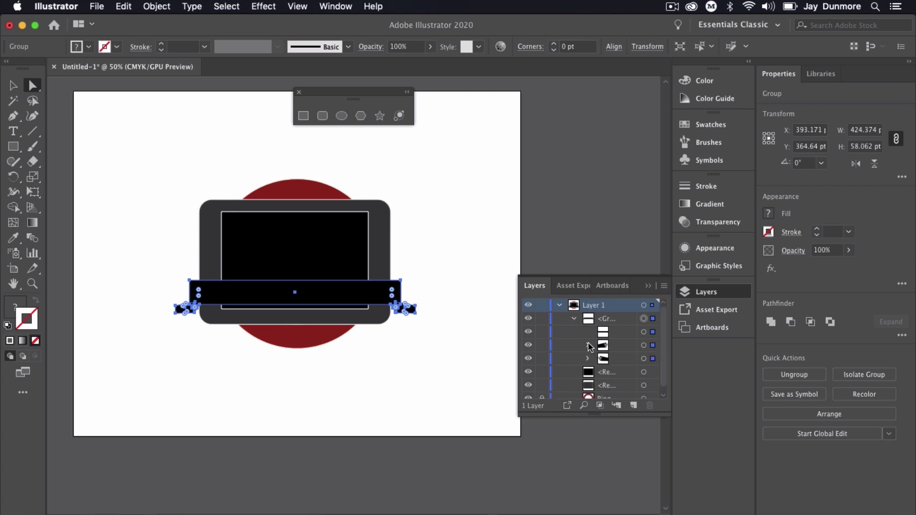
pyautogui.click(574, 319)
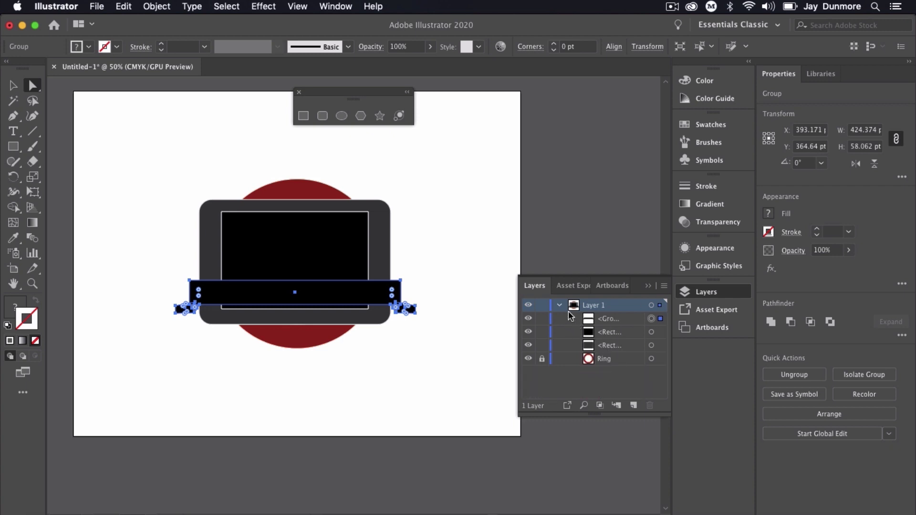
pyautogui.click(429, 279)
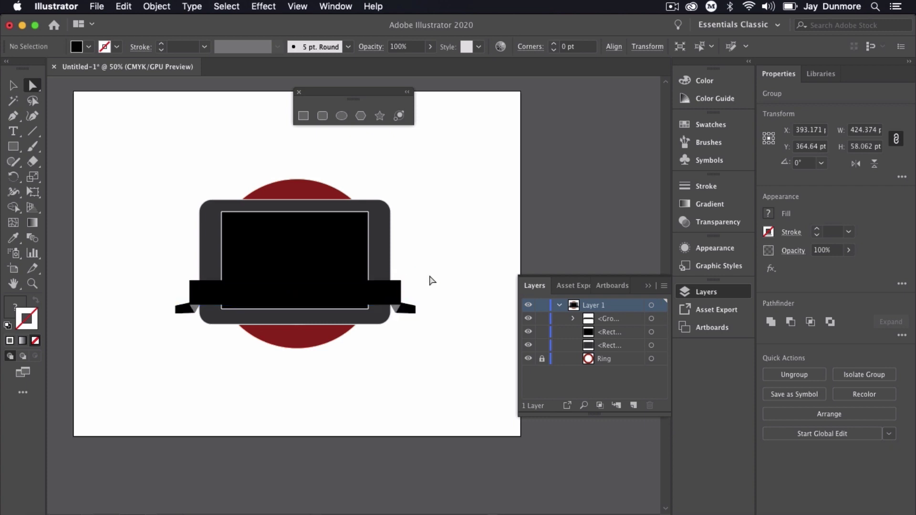
pyautogui.click(652, 319)
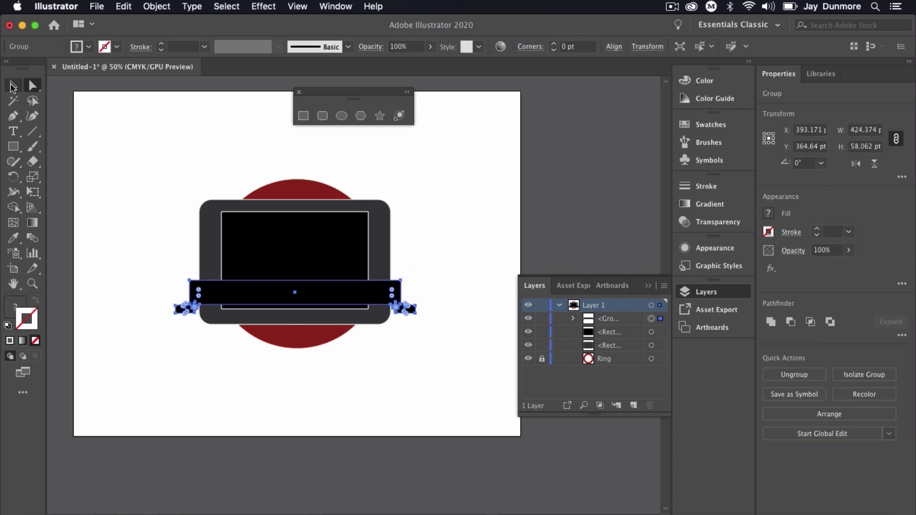
pyautogui.click(477, 277)
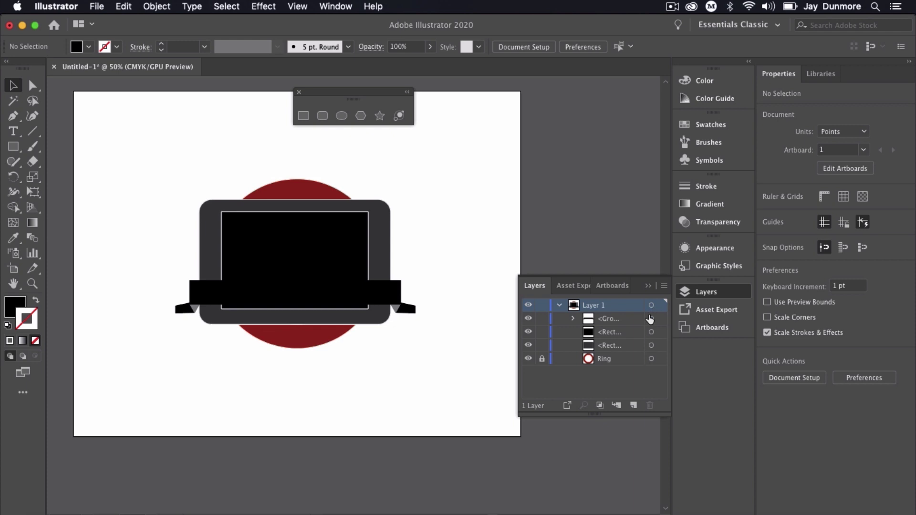
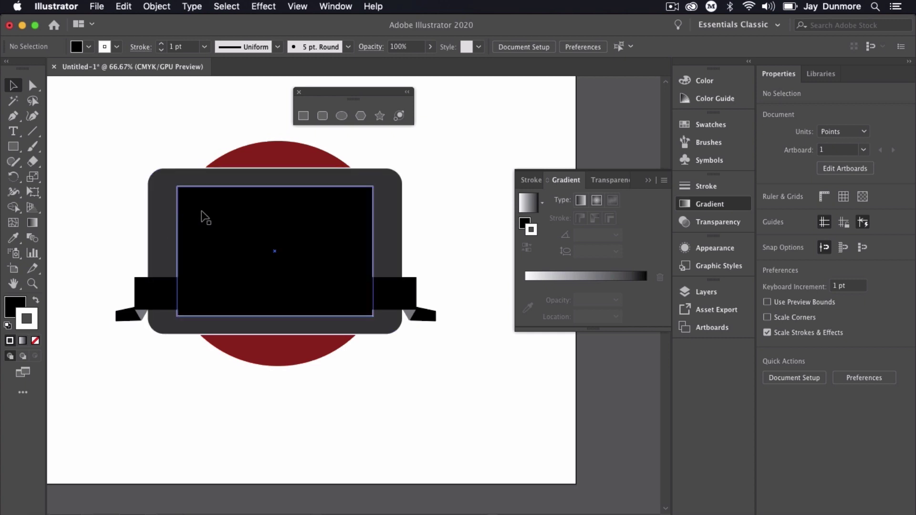
# Fill the inner black rectangle with the default linear white-to-black gradient.
pyautogui.click(210, 207)
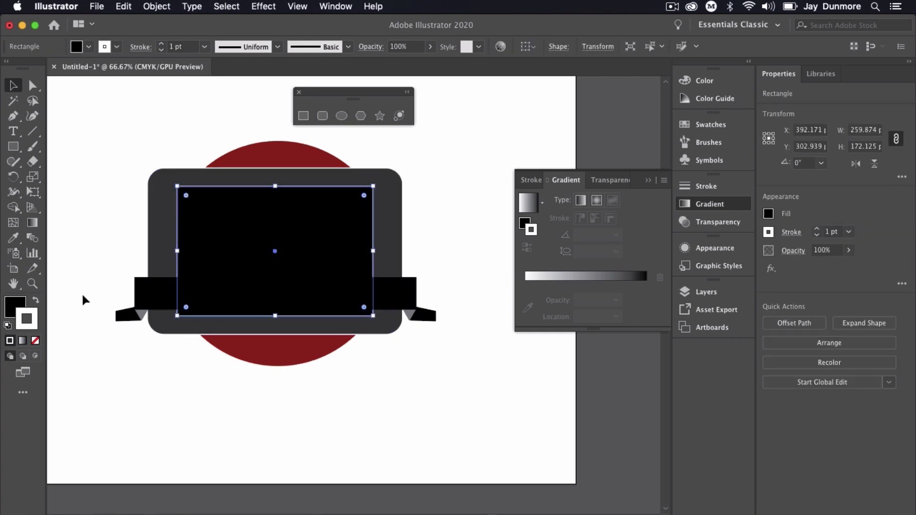
pyautogui.click(10, 309)
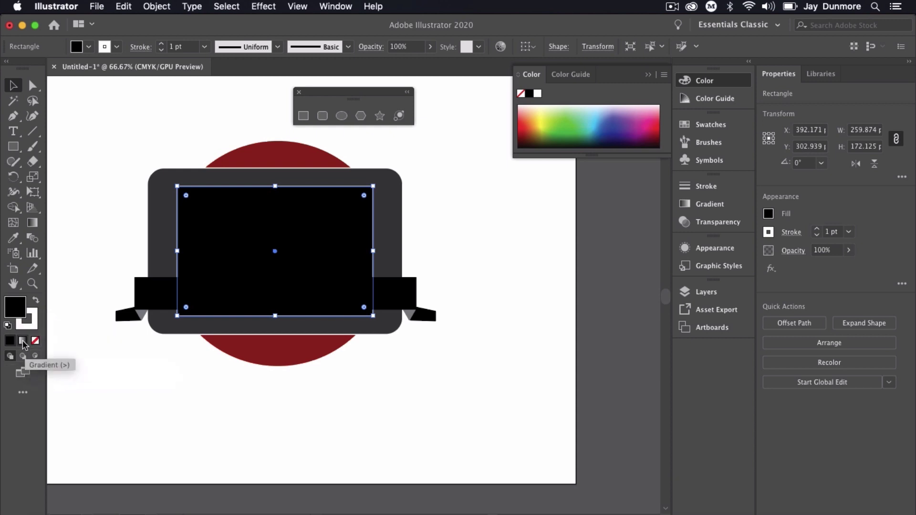
pyautogui.click(23, 342)
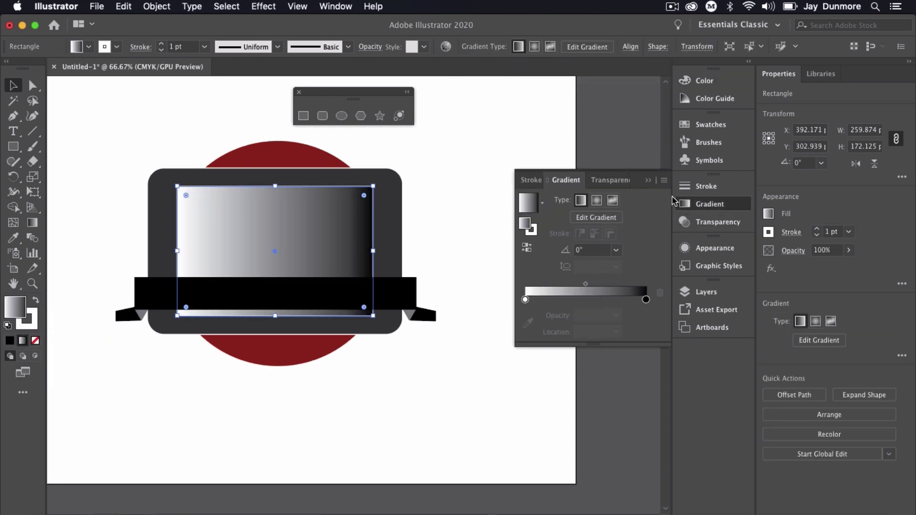
# Swap the gradient's colour stops so that black sits at 0% and white at 100%.
pyautogui.click(525, 299)
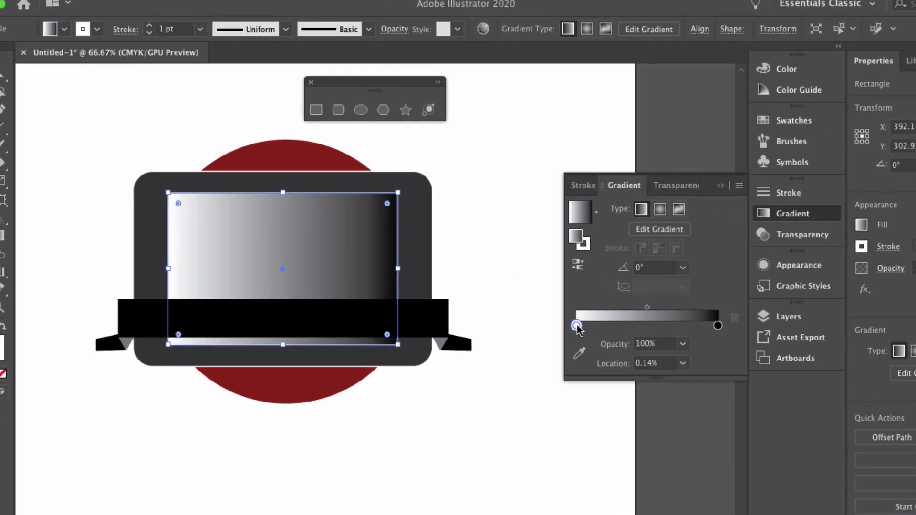
pyautogui.moveTo(577, 327); pyautogui.dragTo(662, 326)
pyautogui.click(718, 325)
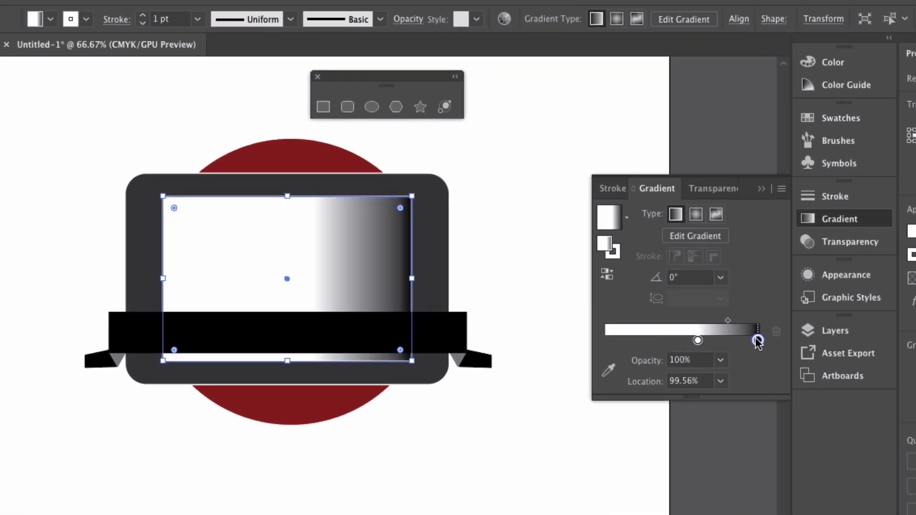
pyautogui.moveTo(758, 341); pyautogui.dragTo(596, 349)
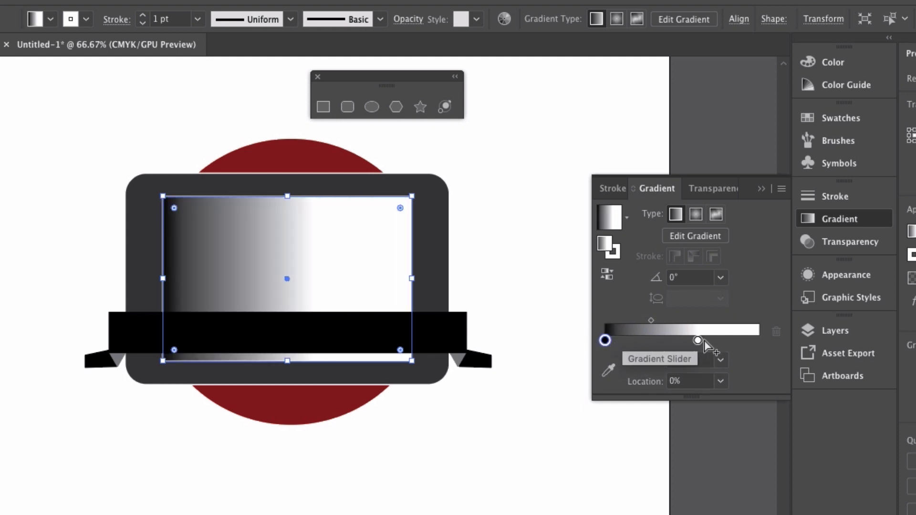
pyautogui.moveTo(698, 340); pyautogui.dragTo(763, 341)
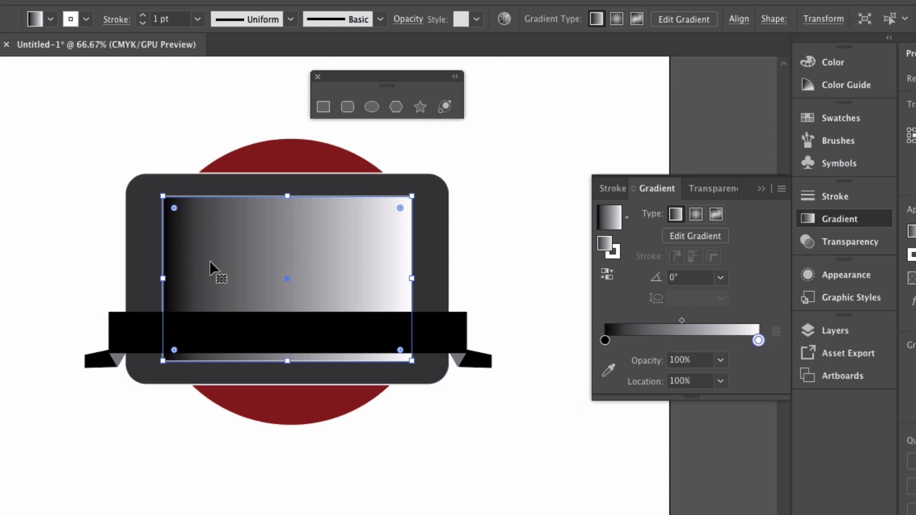
# Recolour the gradient's white stop light grey, keep it at 100%, and shift the gradient midpoint to about 64%.
pyautogui.doubleClick(759, 340)
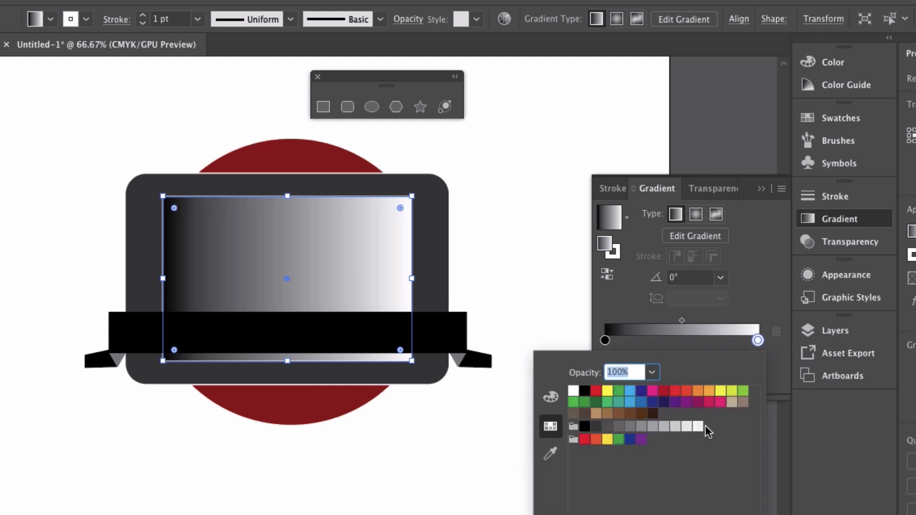
pyautogui.click(673, 429)
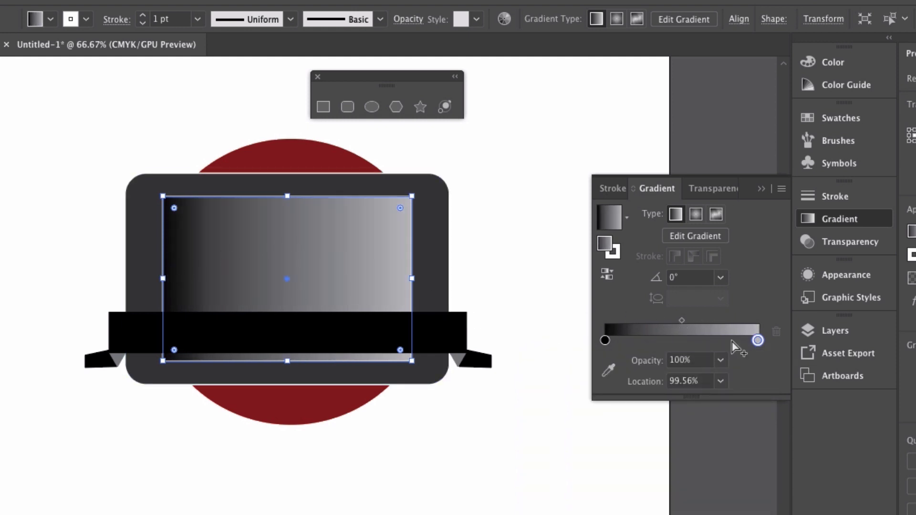
pyautogui.moveTo(758, 340)
pyautogui.mouseDown()
pyautogui.moveTo(687, 328)
pyautogui.moveTo(758, 329)
pyautogui.mouseUp()
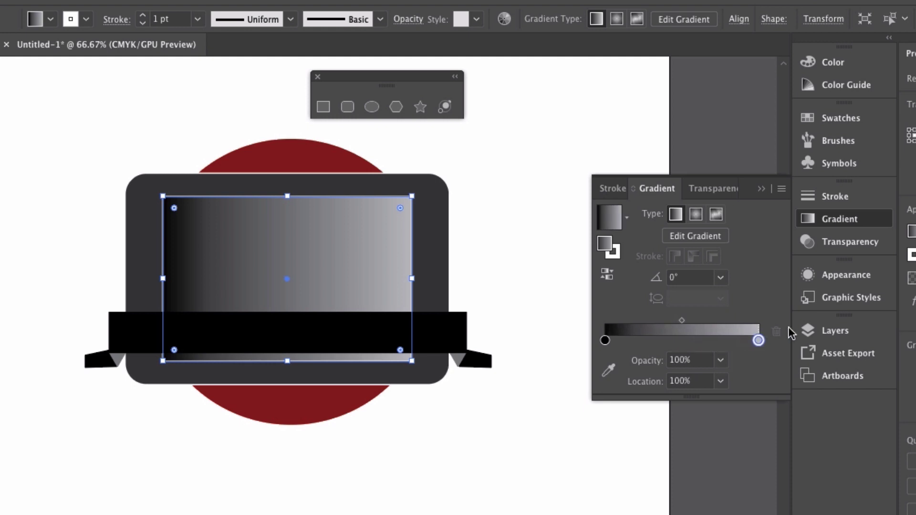
pyautogui.moveTo(682, 321); pyautogui.dragTo(704, 321)
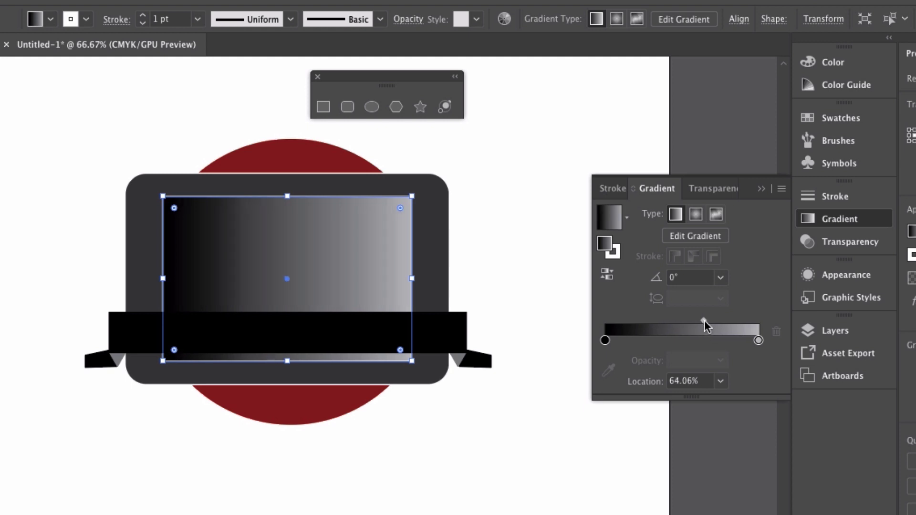
# Set the inner rectangle's gradient angle to -45° and deselect the rectangle.
pyautogui.click(721, 279)
pyautogui.click(747, 273)
pyautogui.click(695, 277)
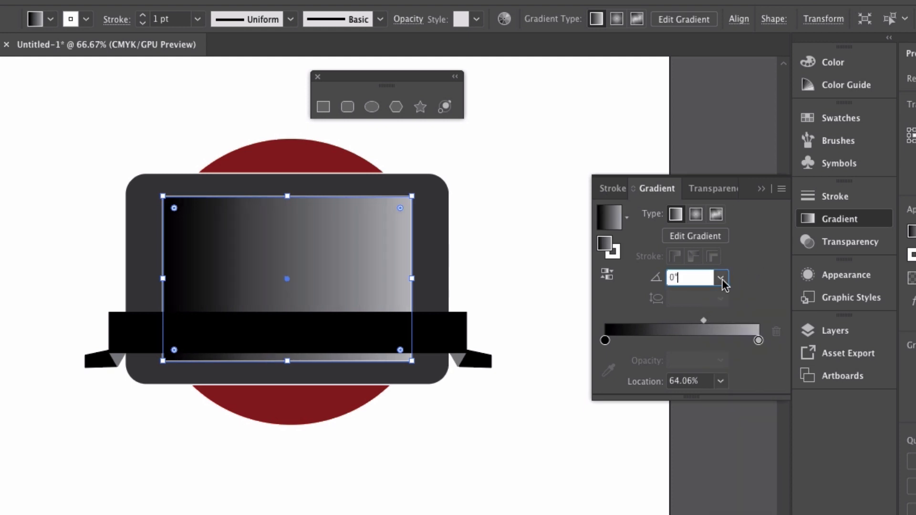
pyautogui.click(721, 279)
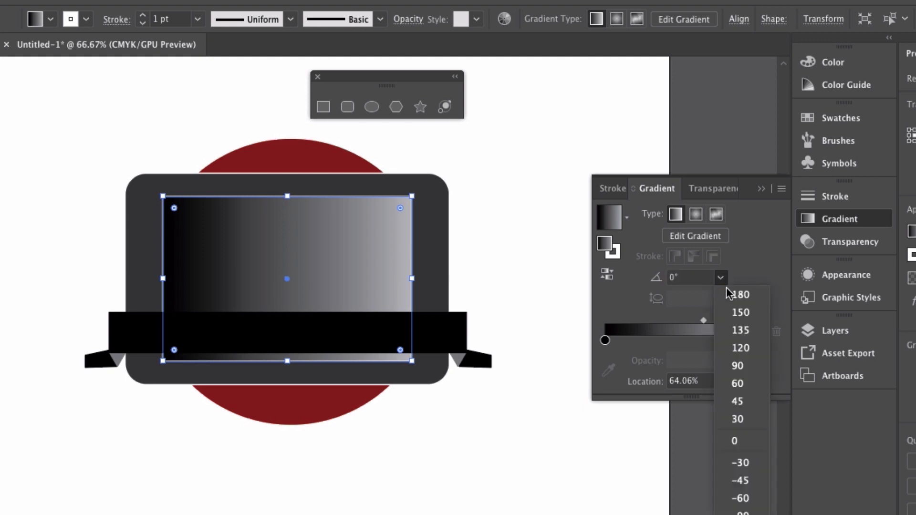
pyautogui.click(746, 402)
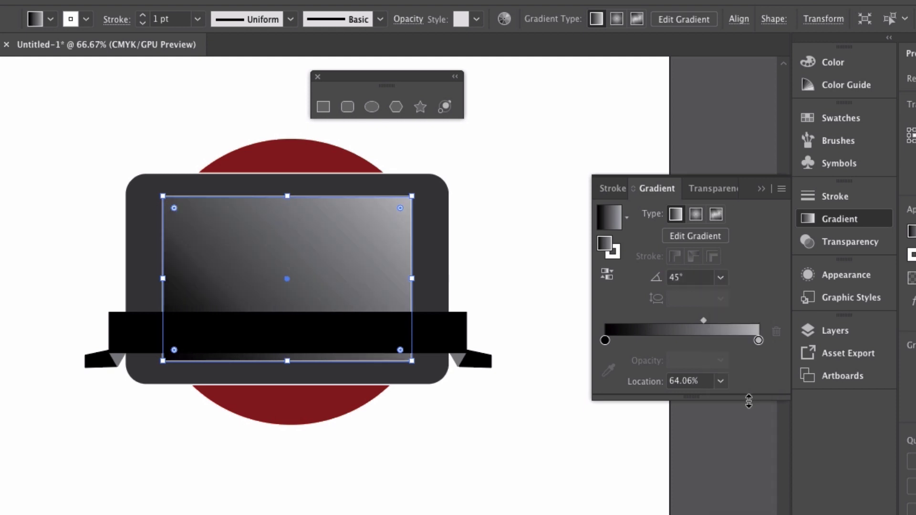
pyautogui.click(720, 278)
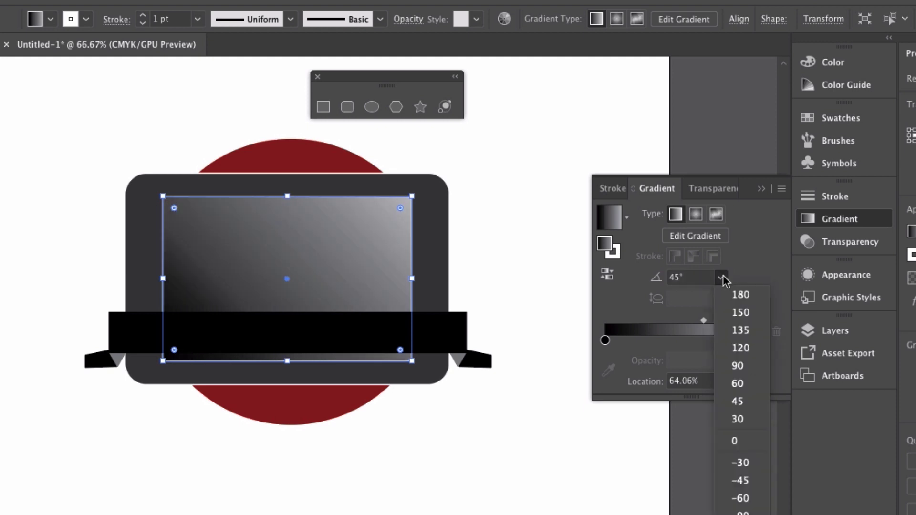
pyautogui.click(735, 479)
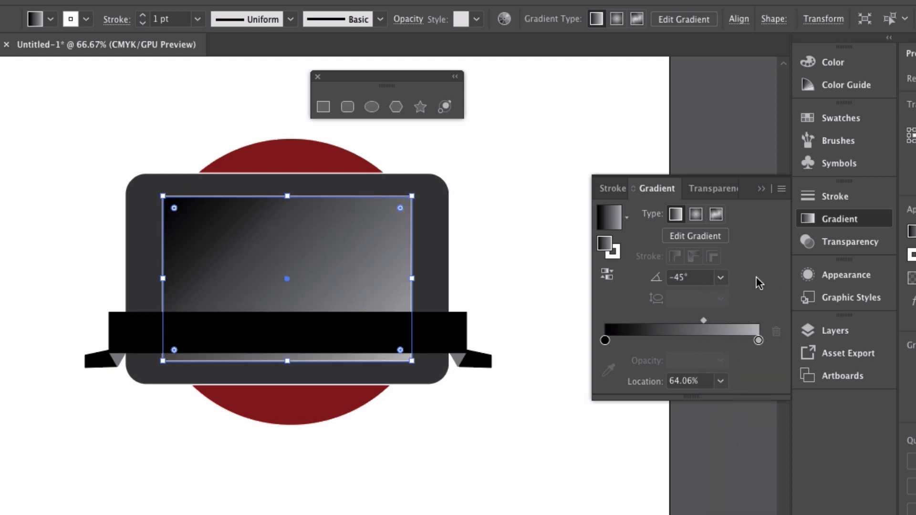
pyautogui.click(531, 171)
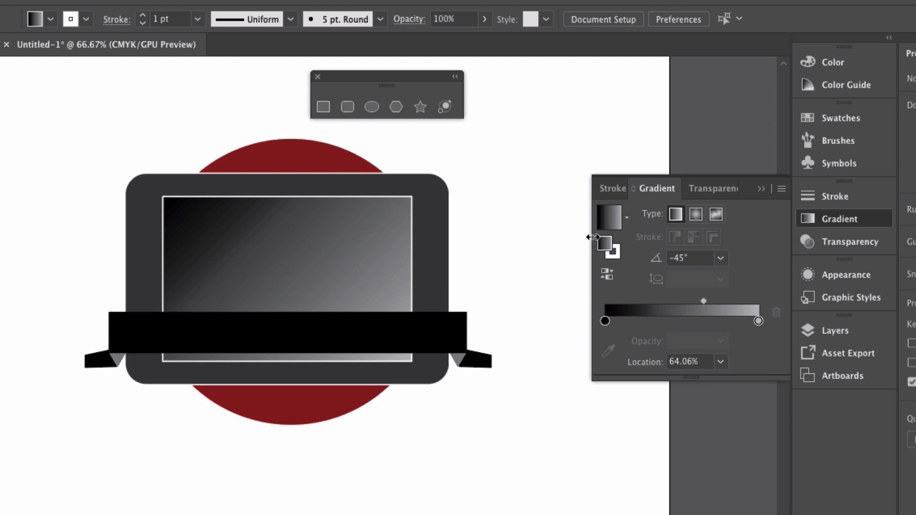
# Fill the large rounded rectangle with the same gradient, reversed and set to a 0° angle.
pyautogui.click(447, 266)
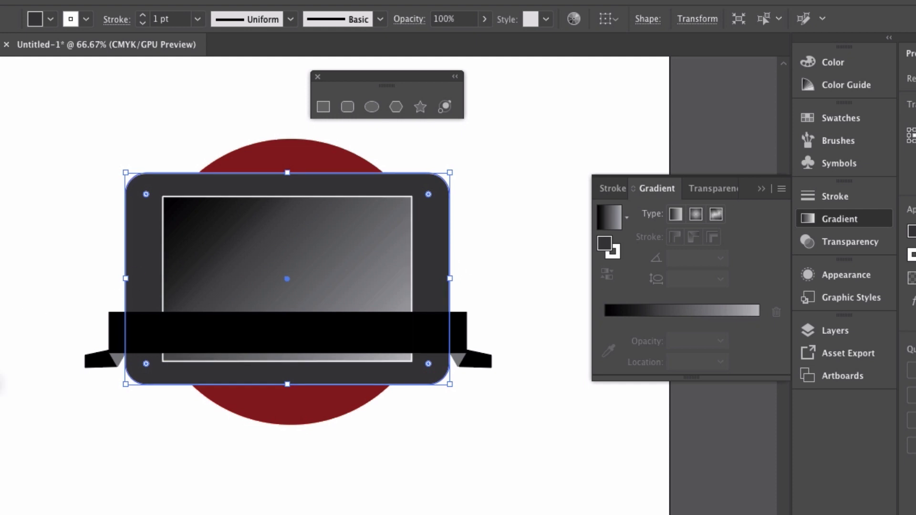
pyautogui.press('.')
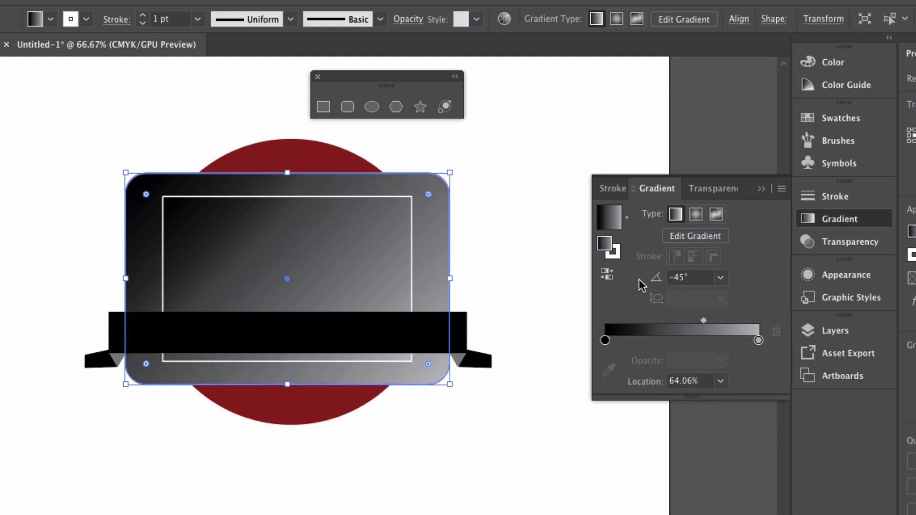
pyautogui.click(610, 277)
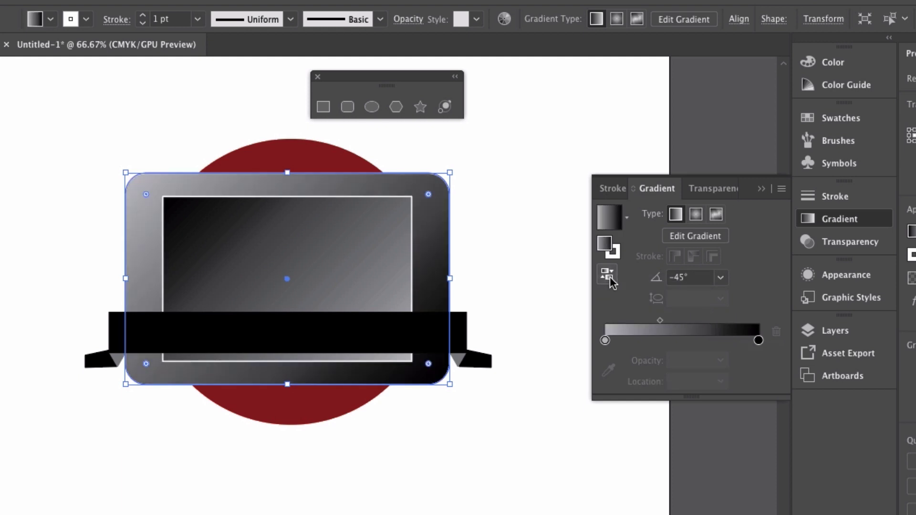
pyautogui.click(721, 278)
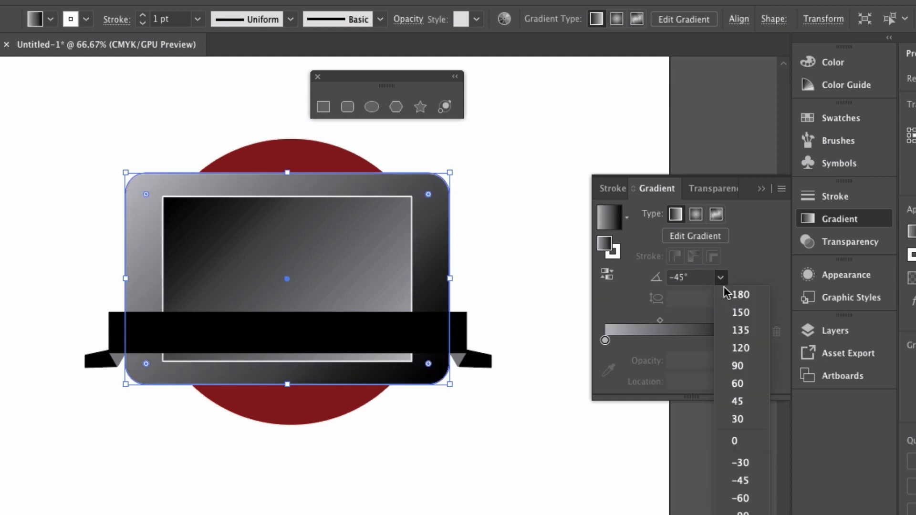
pyautogui.click(741, 435)
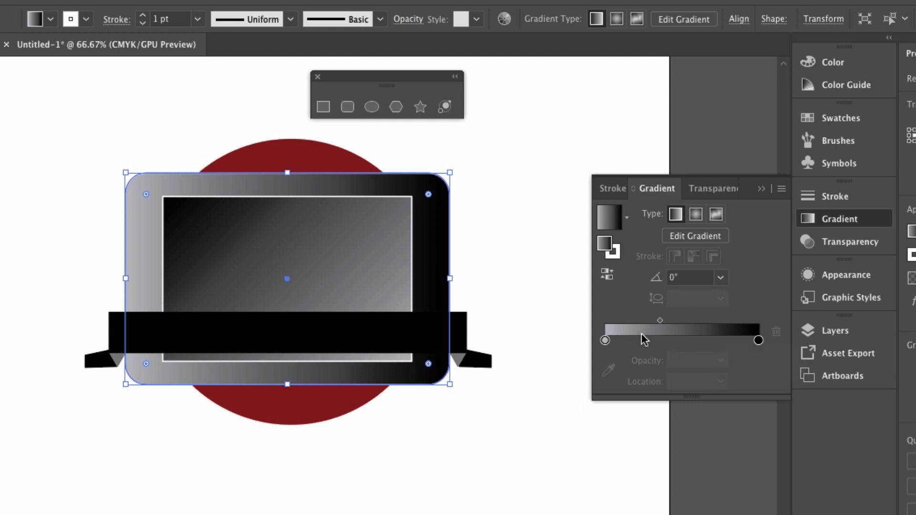
pyautogui.click(611, 339)
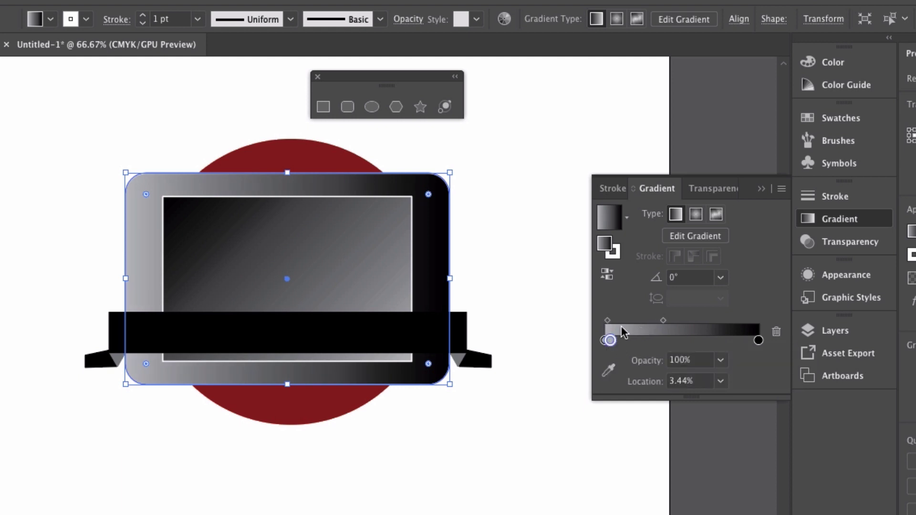
pyautogui.moveTo(608, 349); pyautogui.dragTo(609, 374)
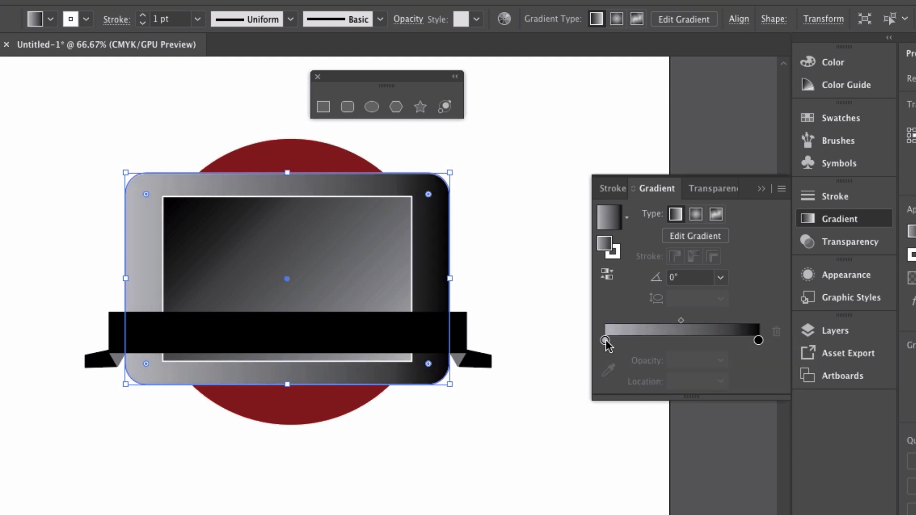
pyautogui.click(608, 340)
pyautogui.moveTo(608, 341); pyautogui.dragTo(609, 365)
# Recolour the starting stop of the rounded rectangle's gradient with the dark grey swatch C=0 M=0 Y=0 K=80.
pyautogui.click(605, 340)
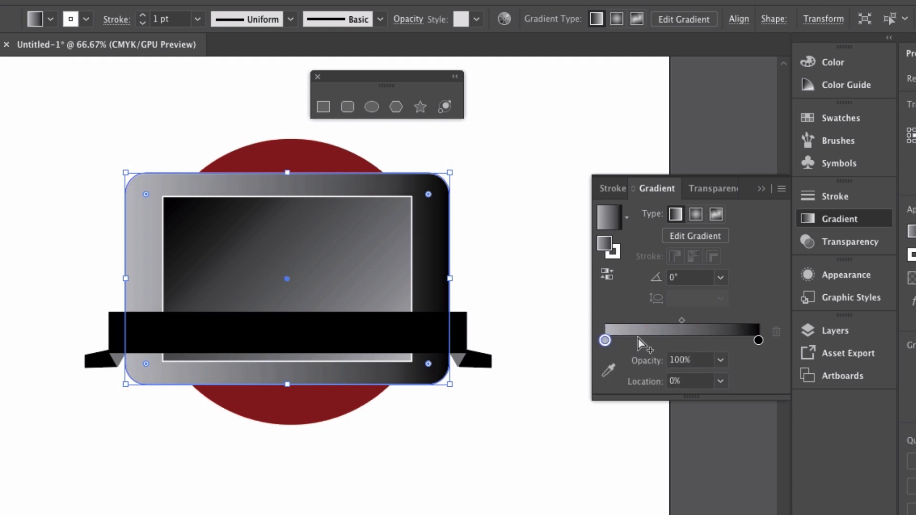
pyautogui.doubleClick(605, 341)
pyautogui.click(642, 426)
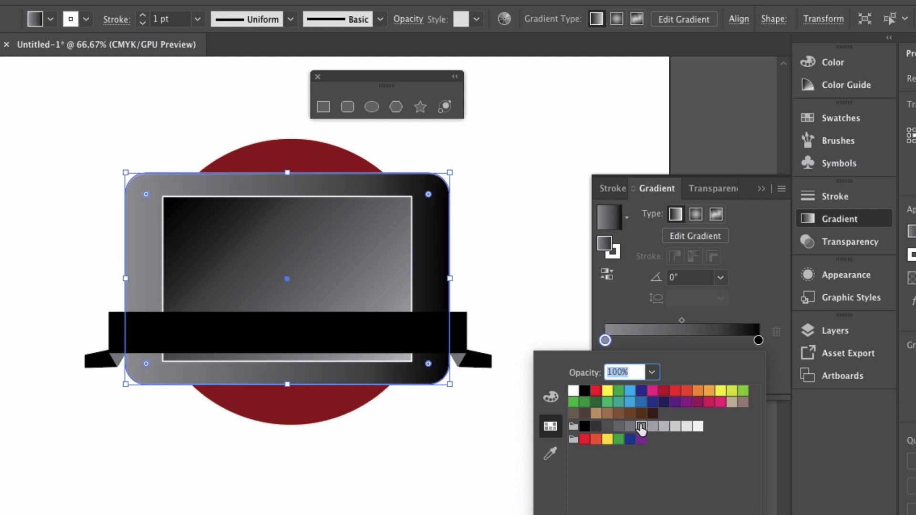
pyautogui.click(626, 427)
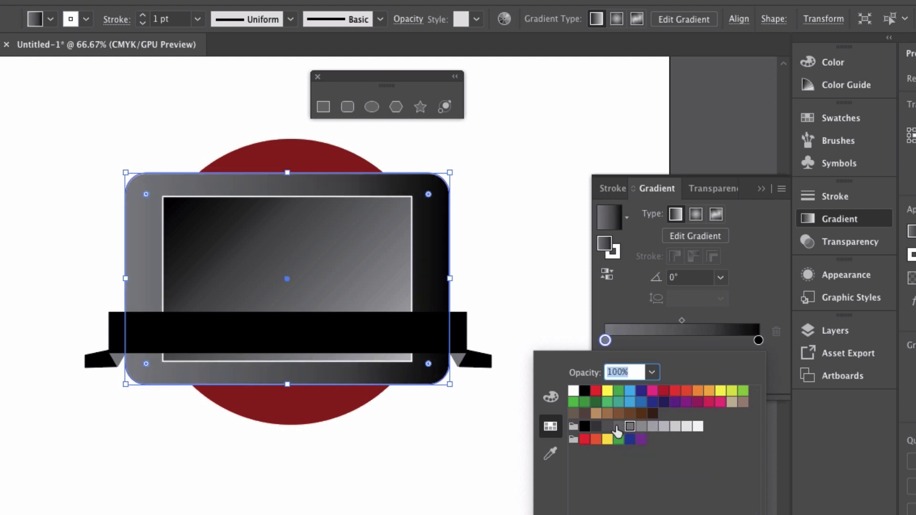
pyautogui.click(619, 426)
pyautogui.click(608, 426)
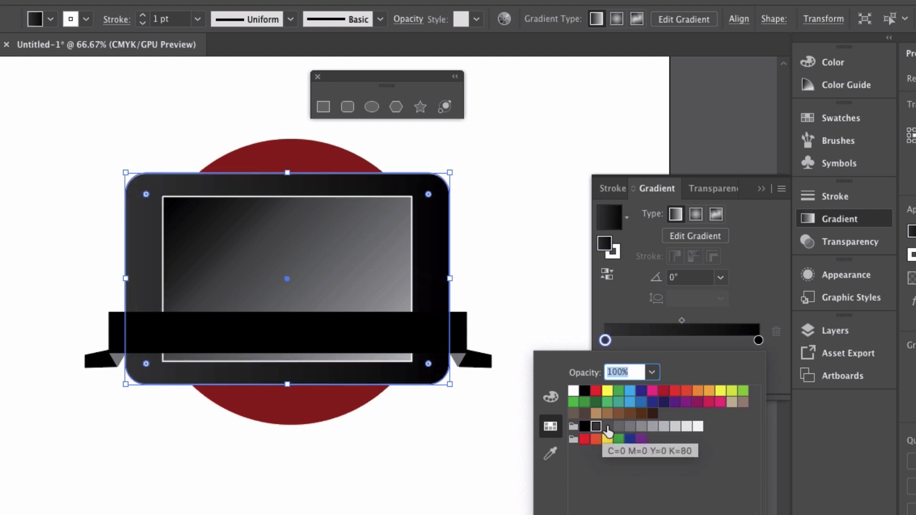
pyautogui.click(608, 426)
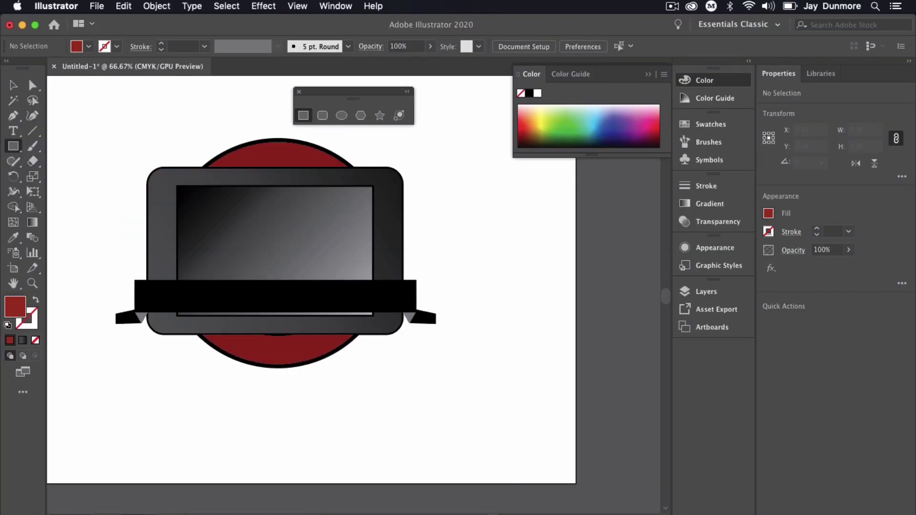
# Draw a red rectangle without a stroke, about 293 by 32 pt, centred on the black banner bar and deselect it.
pyautogui.moveTo(180, 288); pyautogui.dragTo(389, 309)
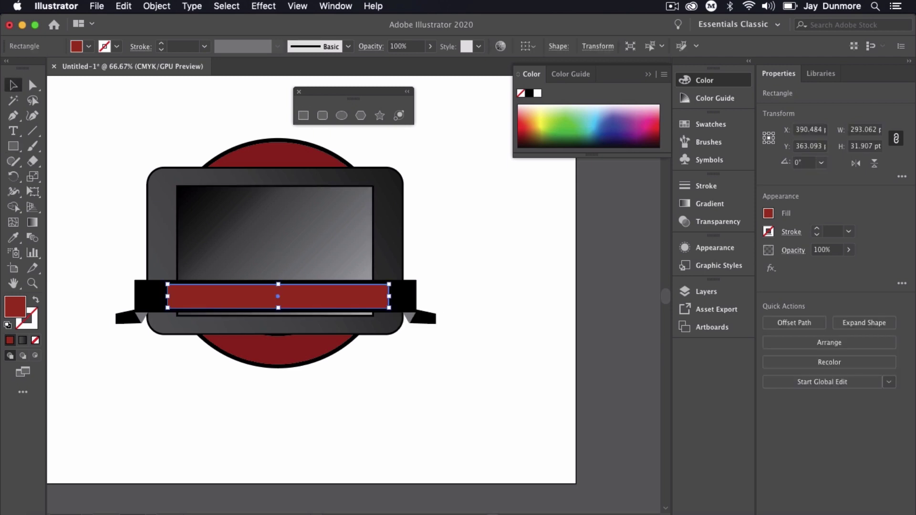
pyautogui.press('v')
pyautogui.press('super+shift+a')
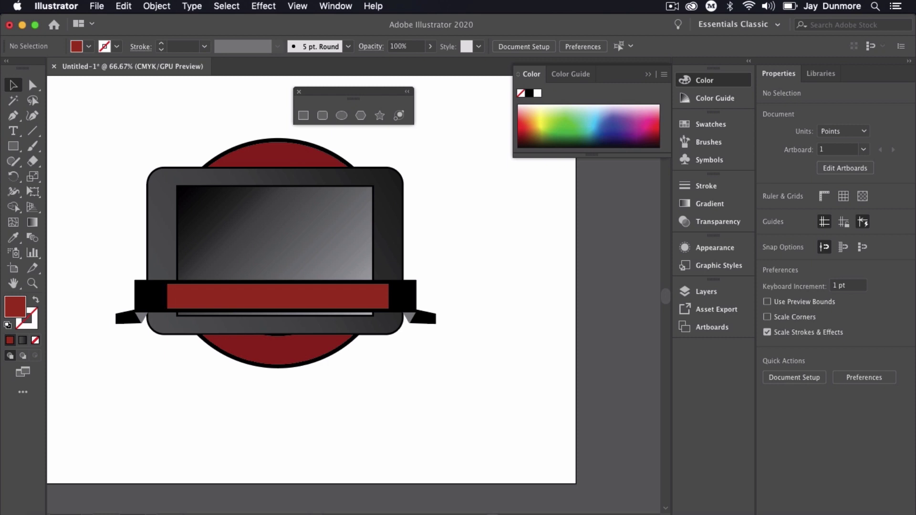
# Add the point text "Digital Literacy" on the empty artboard below the badge.
pyautogui.press('t')
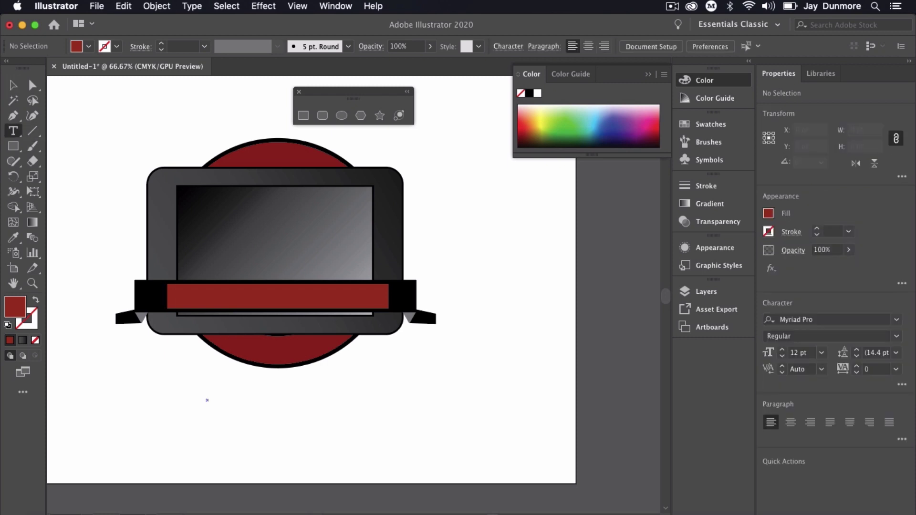
pyautogui.click(207, 400)
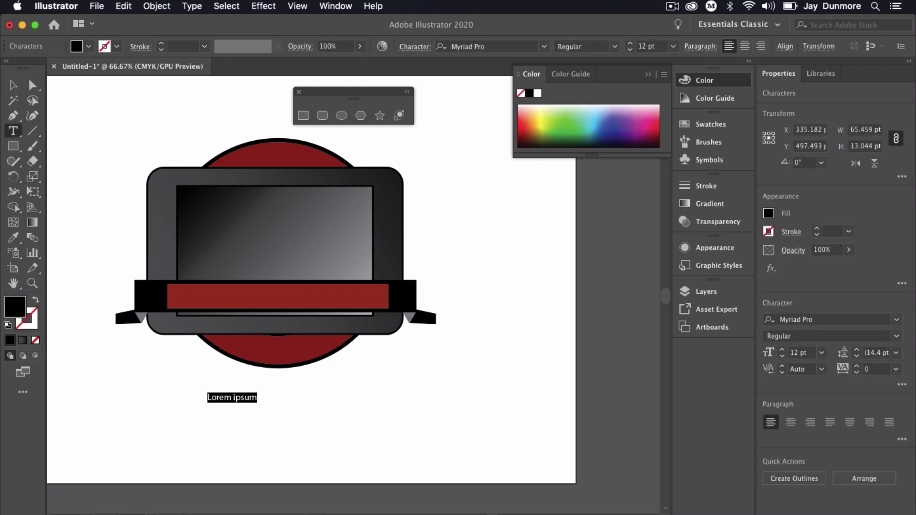
pyautogui.write('Digital Literacy')
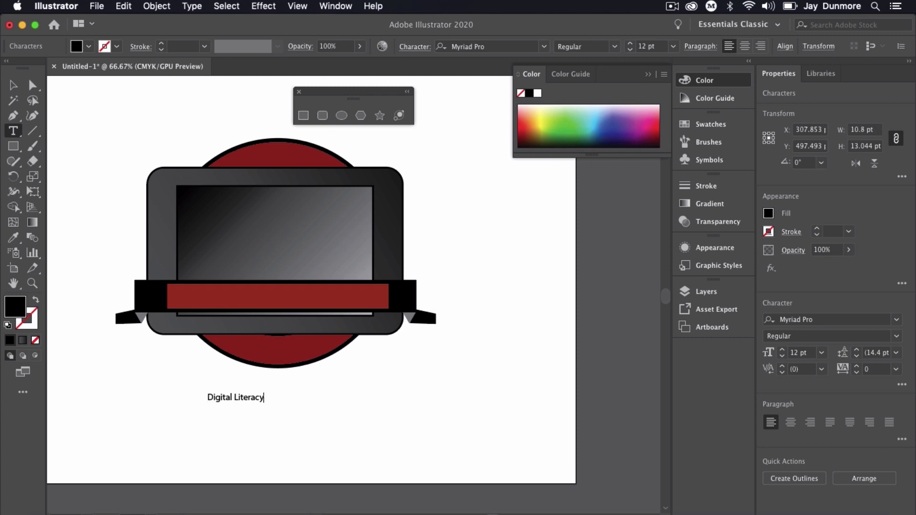
pyautogui.press('Escape')
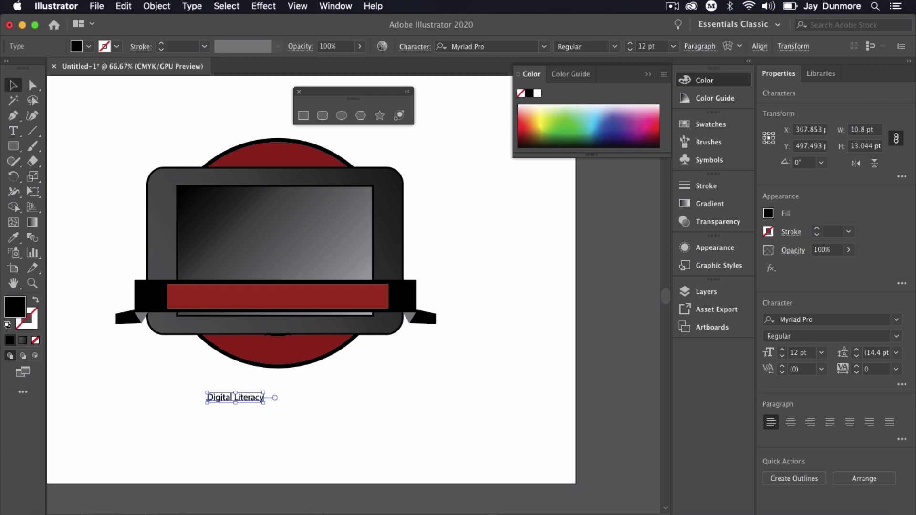
# Scale the "Digital Literacy" text up to about 32 pt over the red banner rectangle and fill it with off-white F9F9F9.
pyautogui.moveTo(264, 392); pyautogui.dragTo(405, 295)
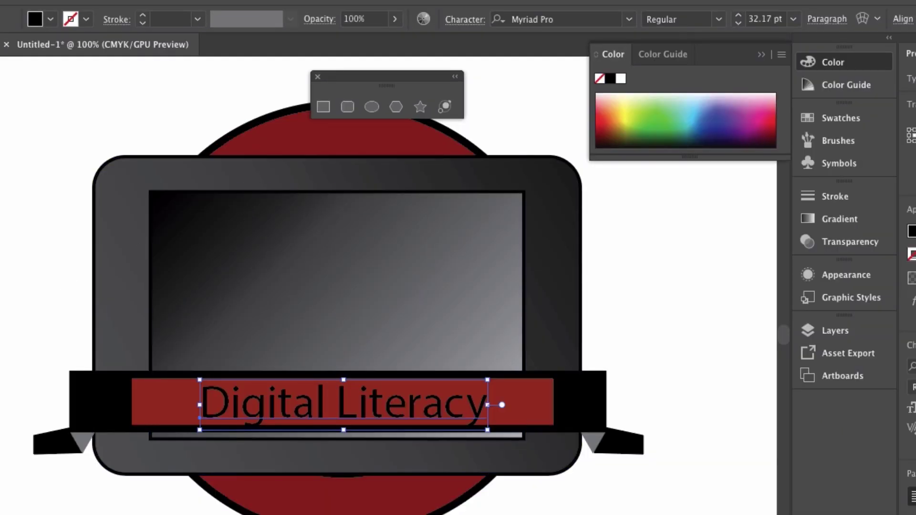
pyautogui.doubleClick(16, 334)
pyautogui.moveTo(275, 143); pyautogui.dragTo(276, 40)
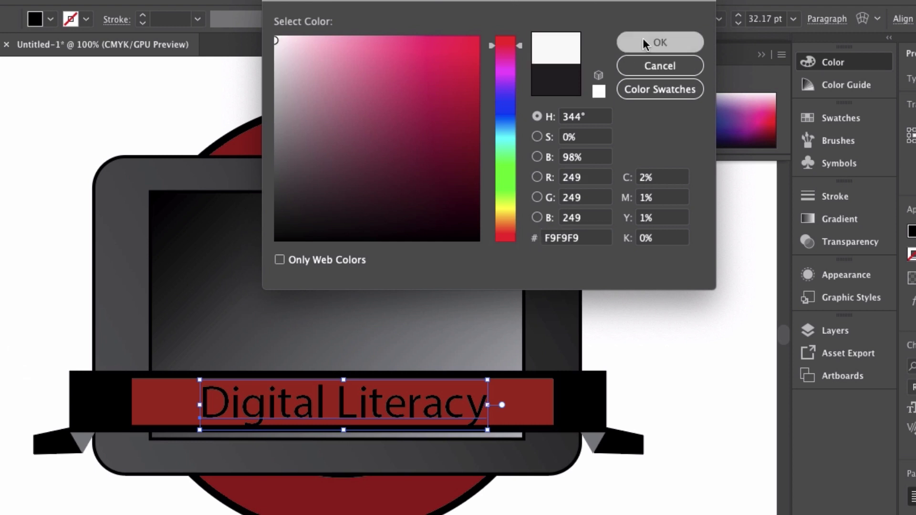
pyautogui.click(643, 43)
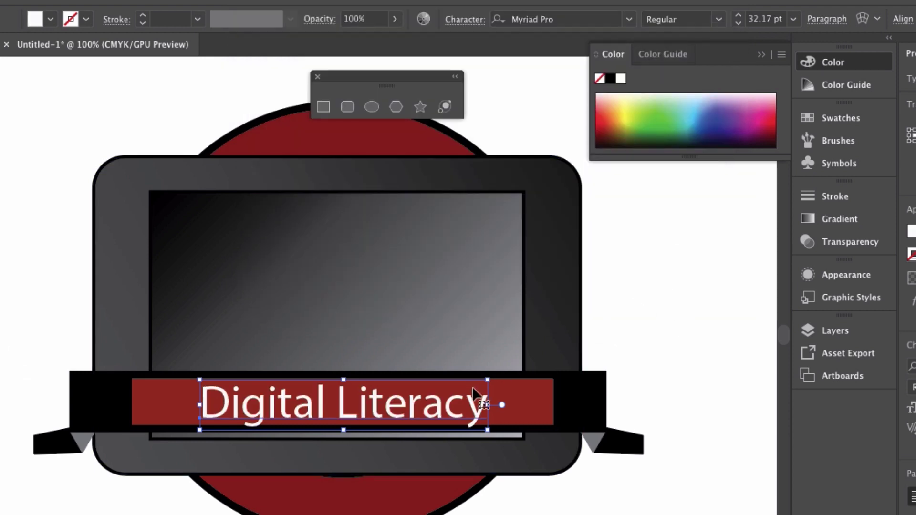
# Activate the whole Ethnocentric family from the online fonts, then deselect the text.
pyautogui.click(630, 22)
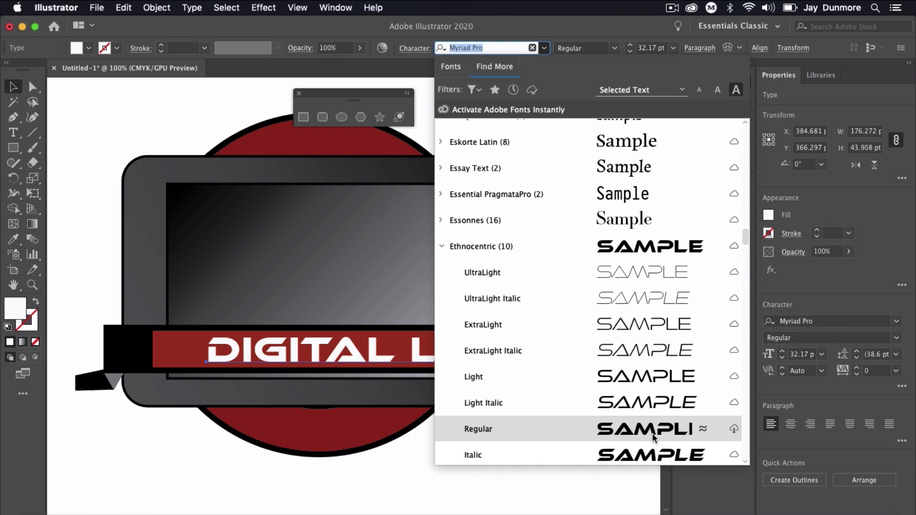
pyautogui.click(734, 247)
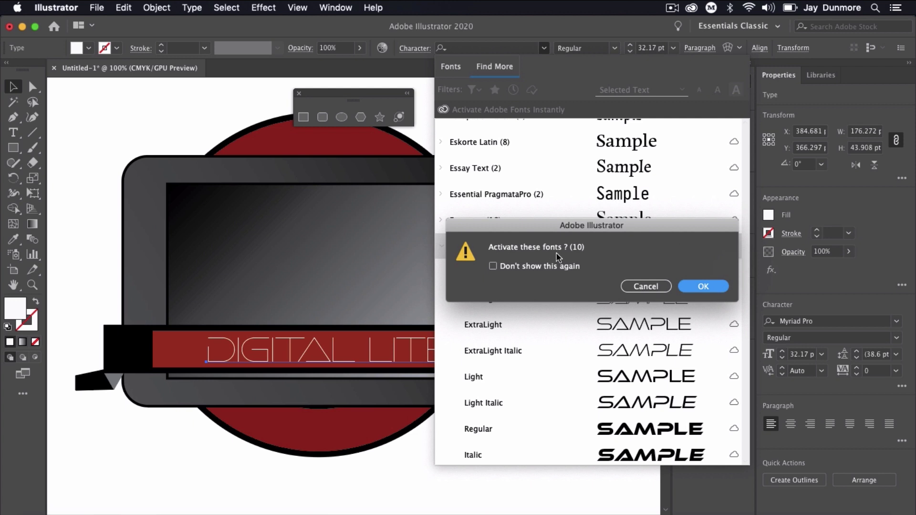
pyautogui.click(703, 286)
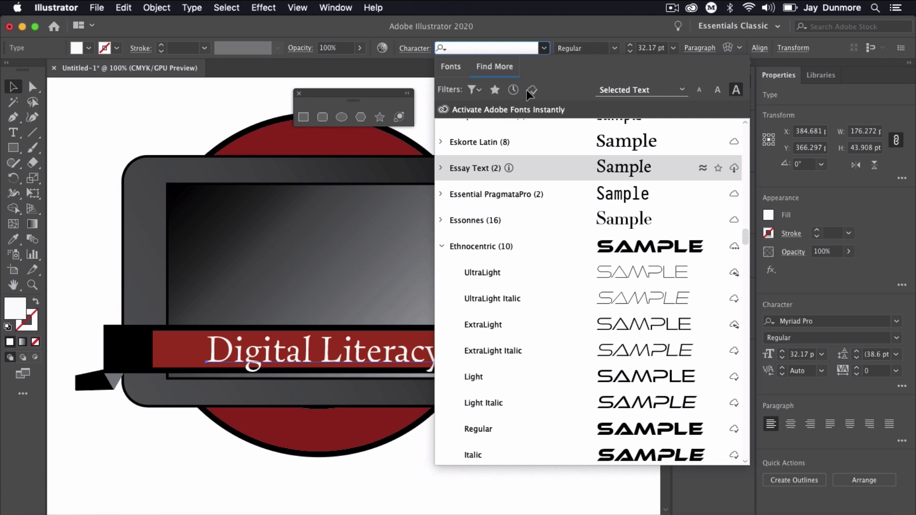
pyautogui.press('Escape')
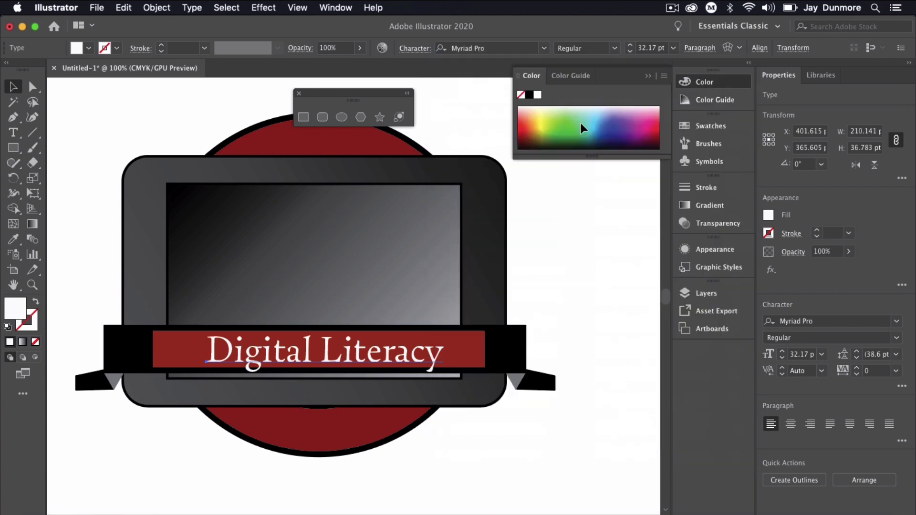
pyautogui.press('super+shift+a')
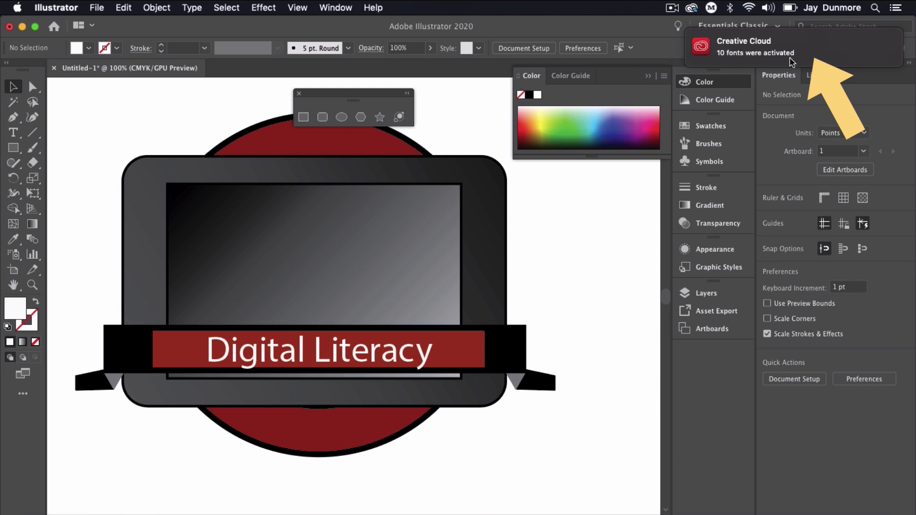
# Apply the Ethnocentric Regular font to the banner text, reduce it to 24 pt and centre it on the banner.
pyautogui.click(406, 356)
pyautogui.click(544, 48)
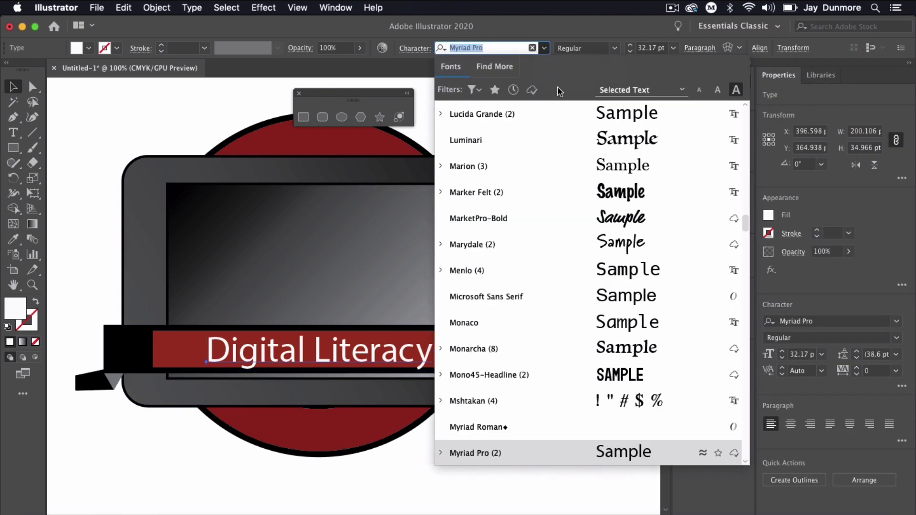
pyautogui.moveTo(743, 222); pyautogui.dragTo(750, 185)
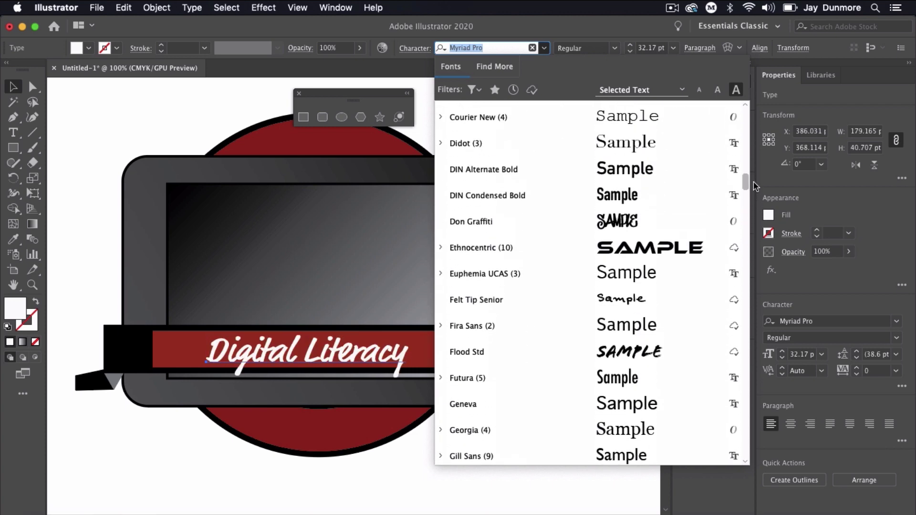
pyautogui.click(667, 258)
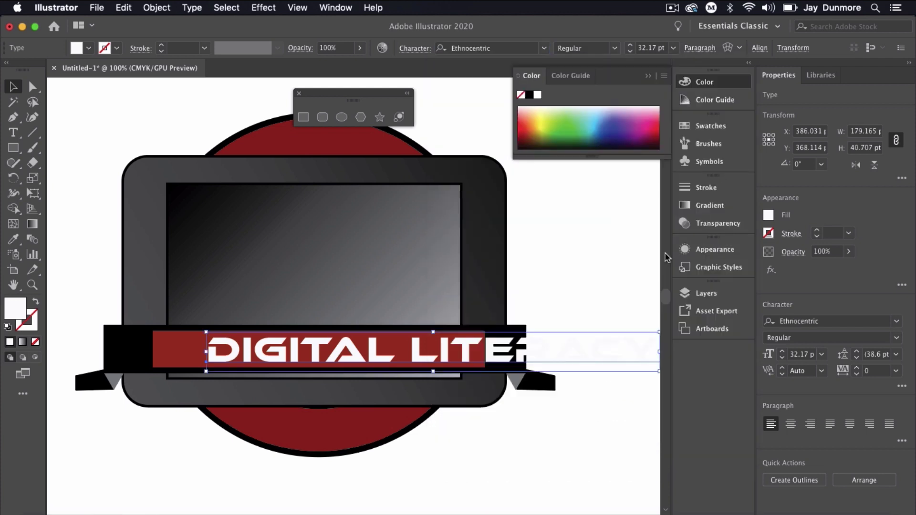
pyautogui.moveTo(366, 357); pyautogui.dragTo(342, 354)
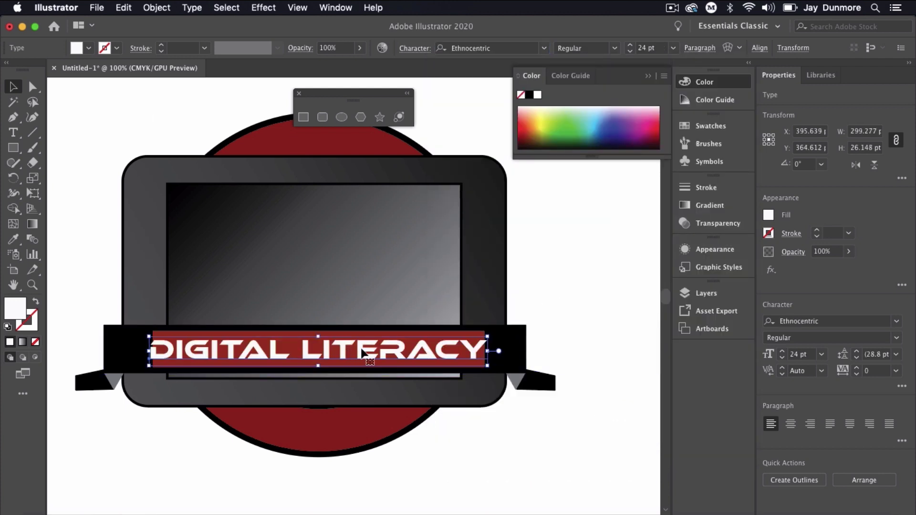
# Widen the red banner rectangle evenly on both sides so it extends past the ends of the text.
pyautogui.click(467, 340)
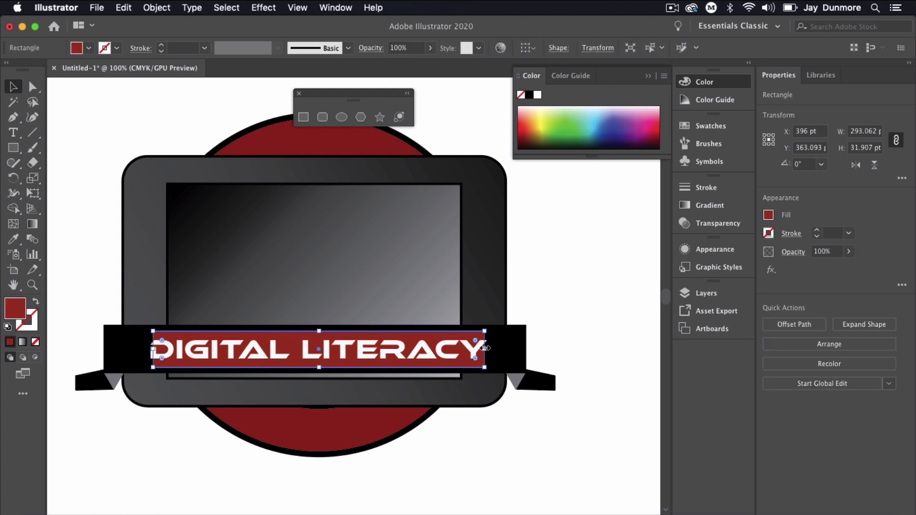
pyautogui.moveTo(484, 349); pyautogui.dragTo(501, 348)
pyautogui.click(177, 335)
# Add a previewed Drop Shadow effect to the banner text in Multiply mode at 75% opacity with a 2 pt blur.
pyautogui.press('super+equal')
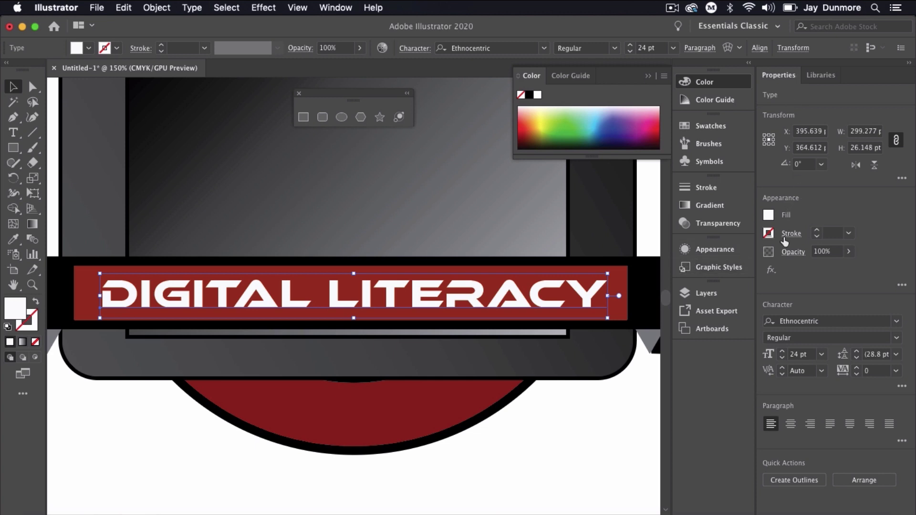
pyautogui.click(770, 271)
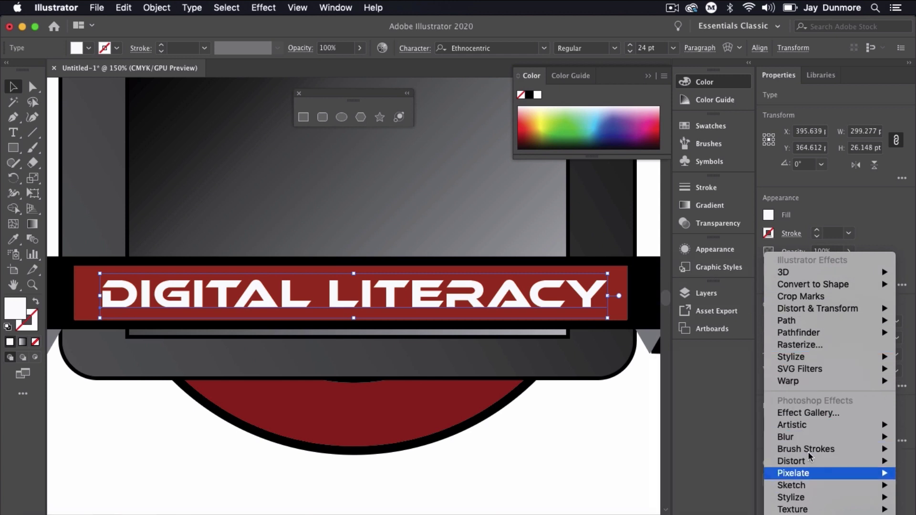
pyautogui.moveTo(809, 354)
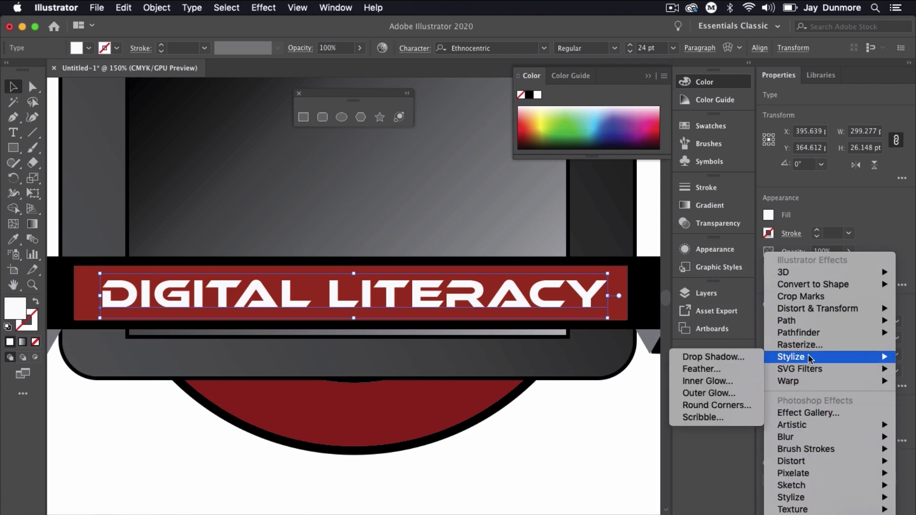
pyautogui.click(743, 358)
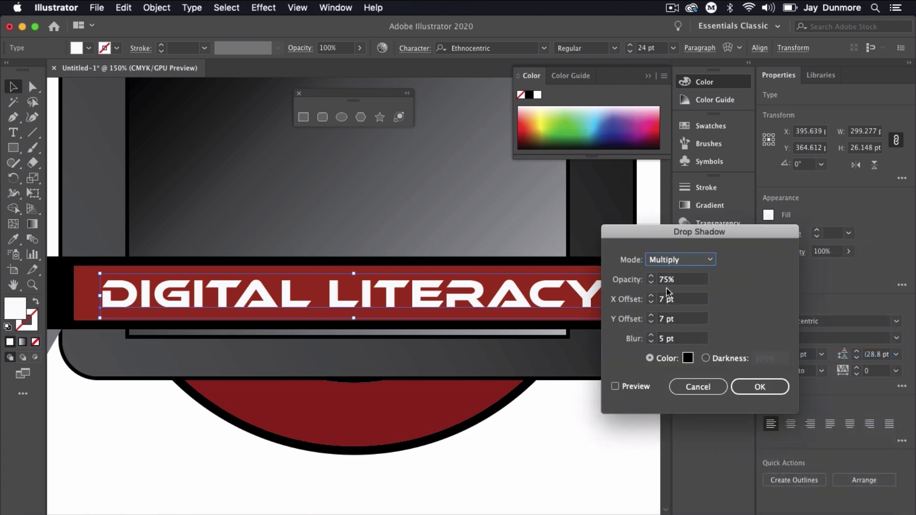
pyautogui.click(616, 387)
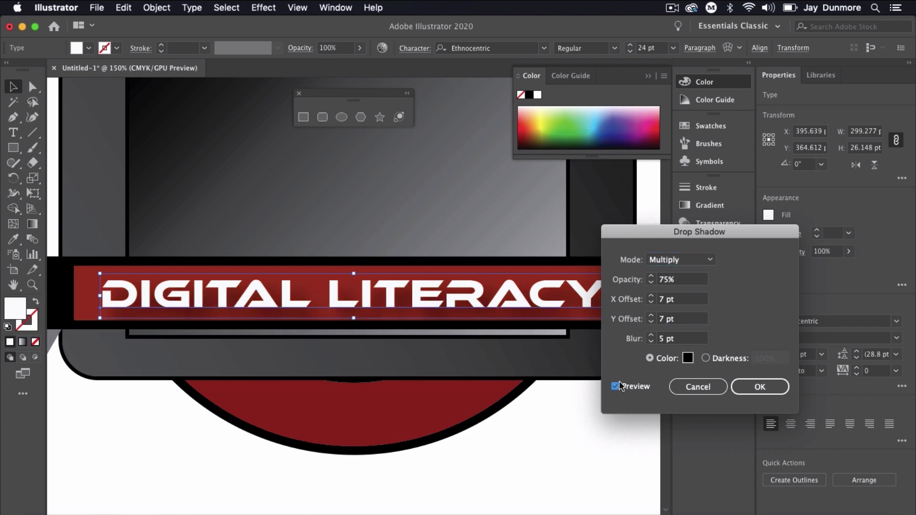
pyautogui.moveTo(649, 231); pyautogui.dragTo(677, 229)
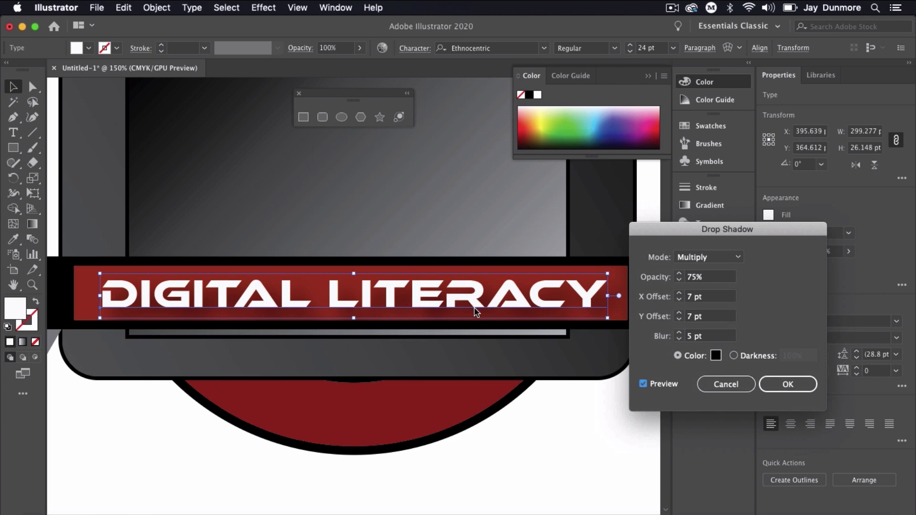
pyautogui.click(679, 339)
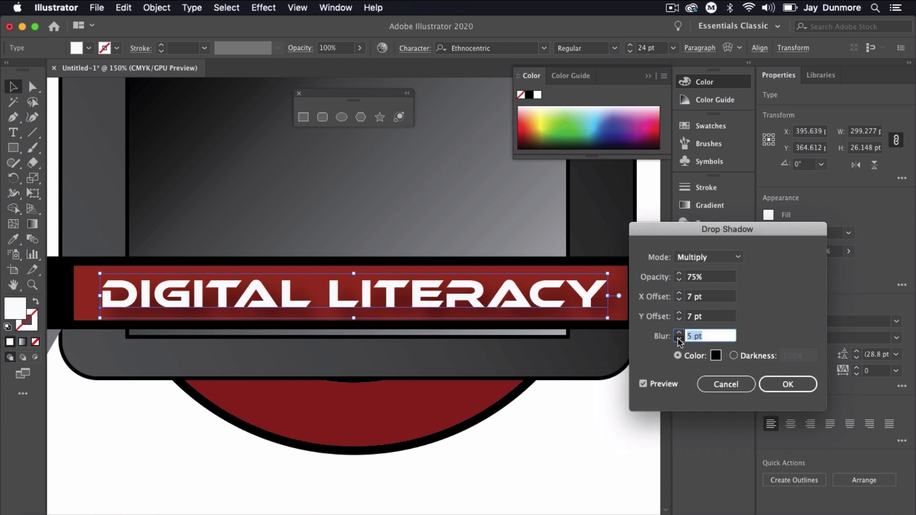
pyautogui.click(680, 339)
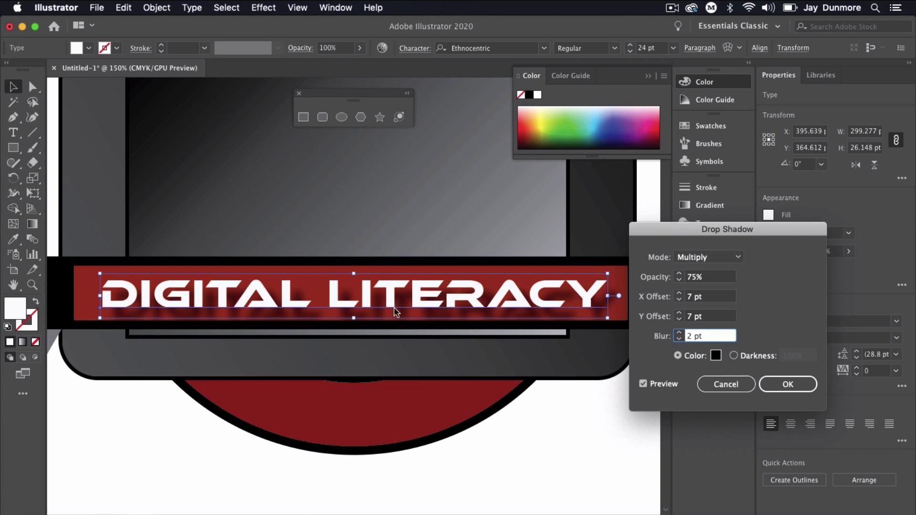
# Set the drop shadow's X offset to 4 pt and lower its Y offset below 3 pt.
pyautogui.click(679, 320)
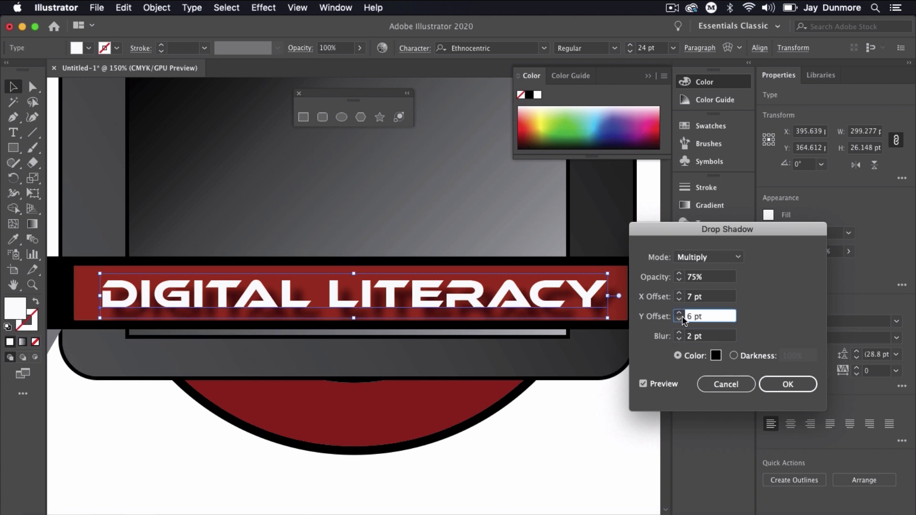
pyautogui.click(679, 320)
pyautogui.click(679, 319)
pyautogui.click(679, 319)
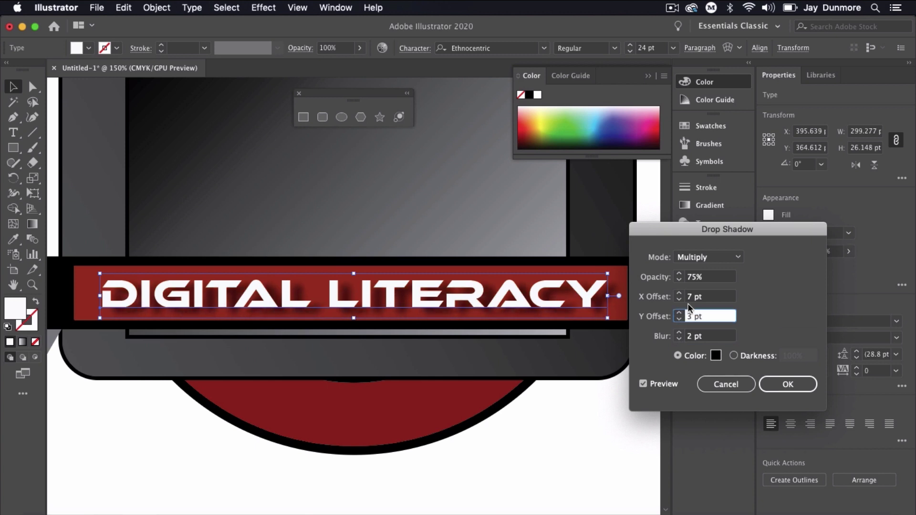
pyautogui.click(681, 299)
pyautogui.click(680, 300)
pyautogui.click(680, 299)
pyautogui.click(680, 300)
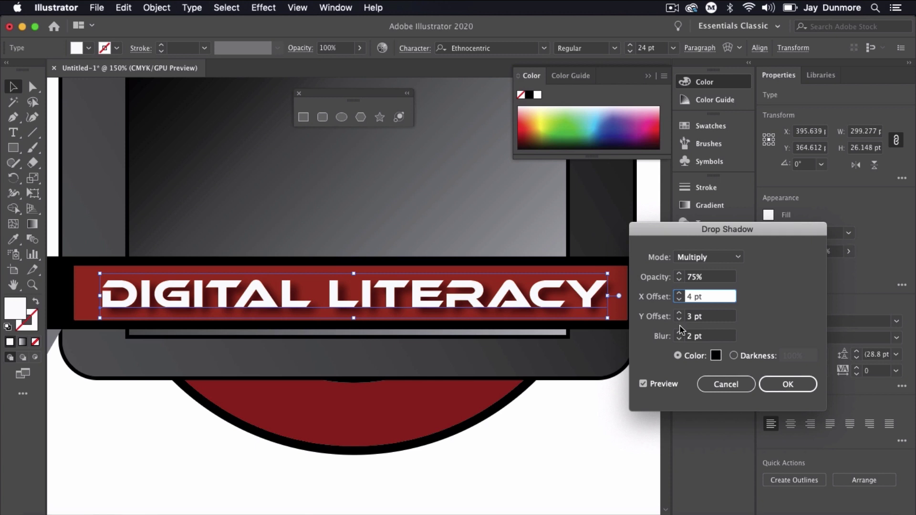
pyautogui.click(679, 319)
pyautogui.click(680, 319)
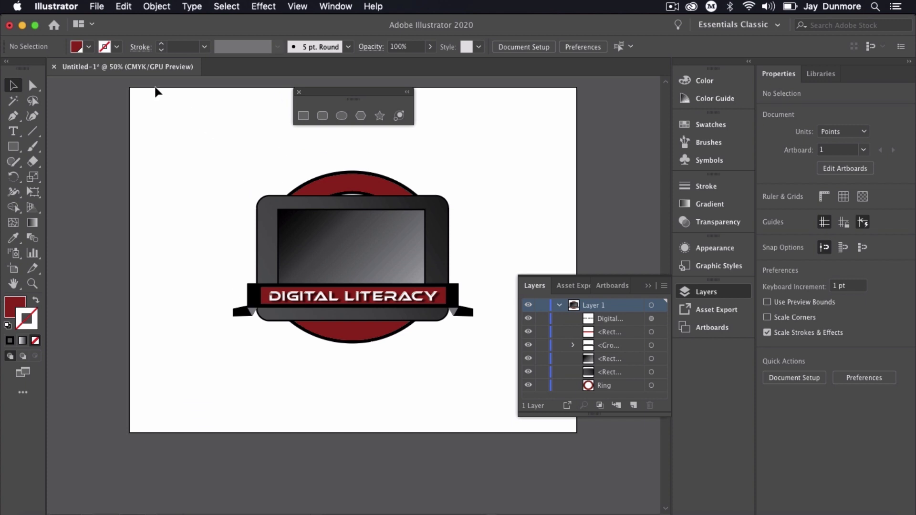
# Convert the document's colour mode to RGB.
pyautogui.click(98, 7)
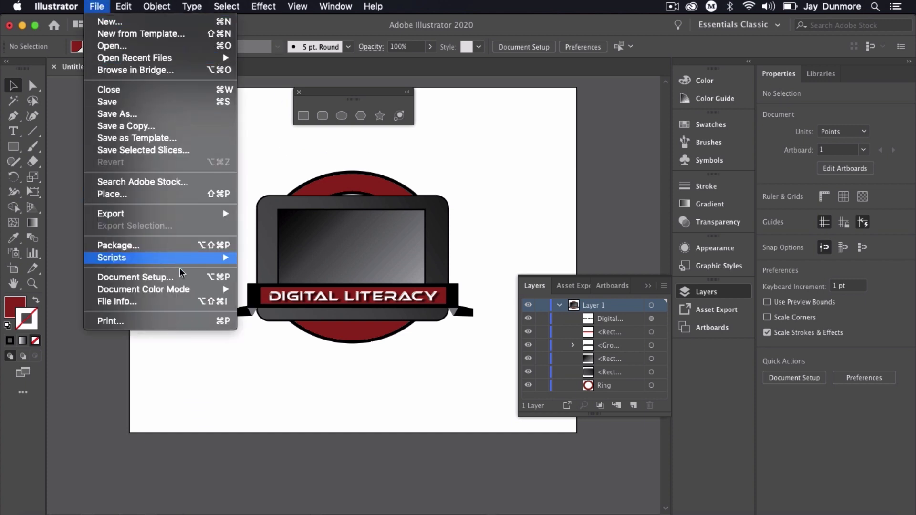
pyautogui.moveTo(183, 291)
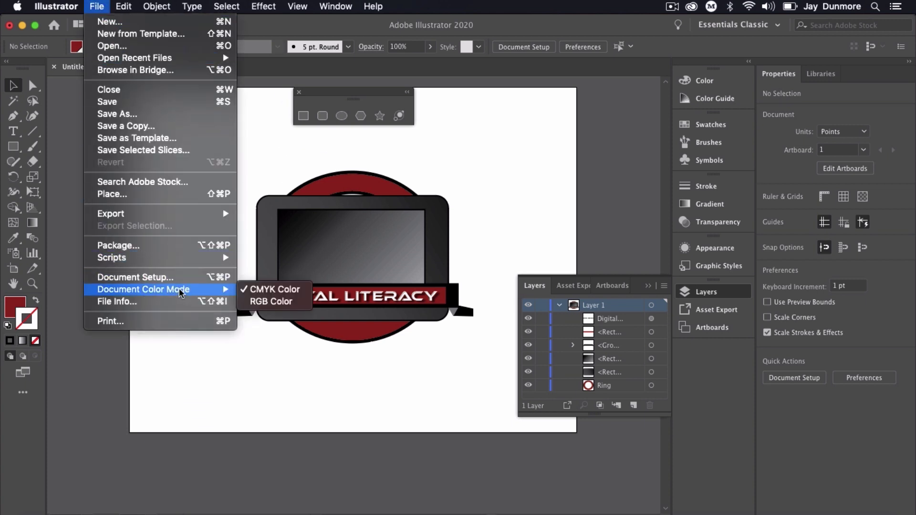
pyautogui.click(265, 301)
pyautogui.click(97, 7)
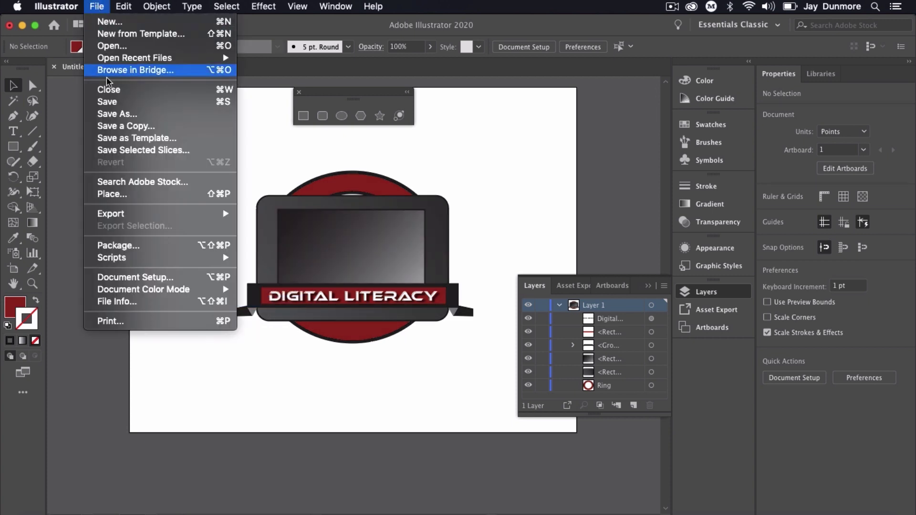
pyautogui.press('Escape')
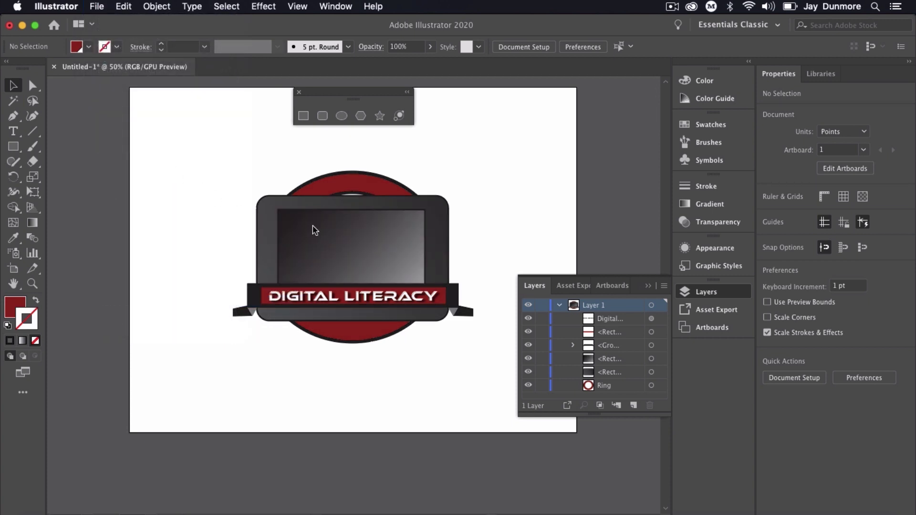
# Save the document in Downloads as an Adobe Illustrator file named "Digital Badge" with the default options.
pyautogui.press('super+s')
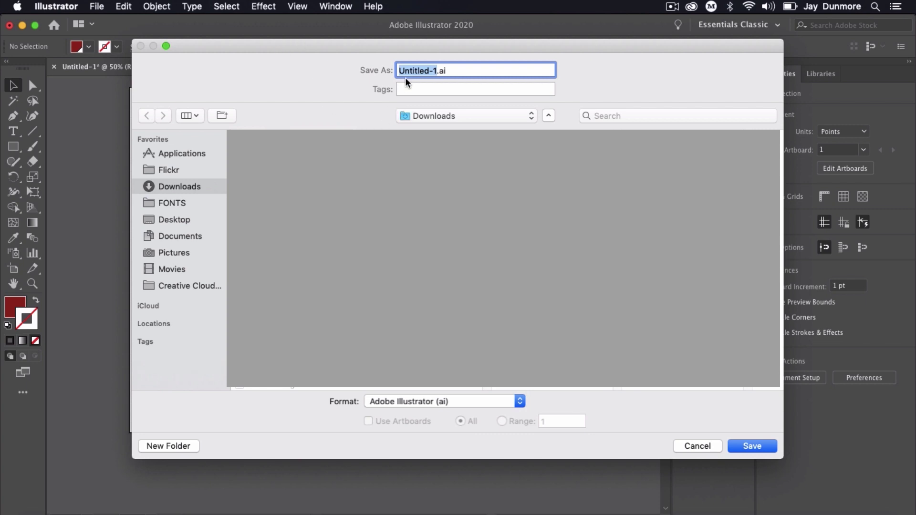
pyautogui.write('Digital Badge')
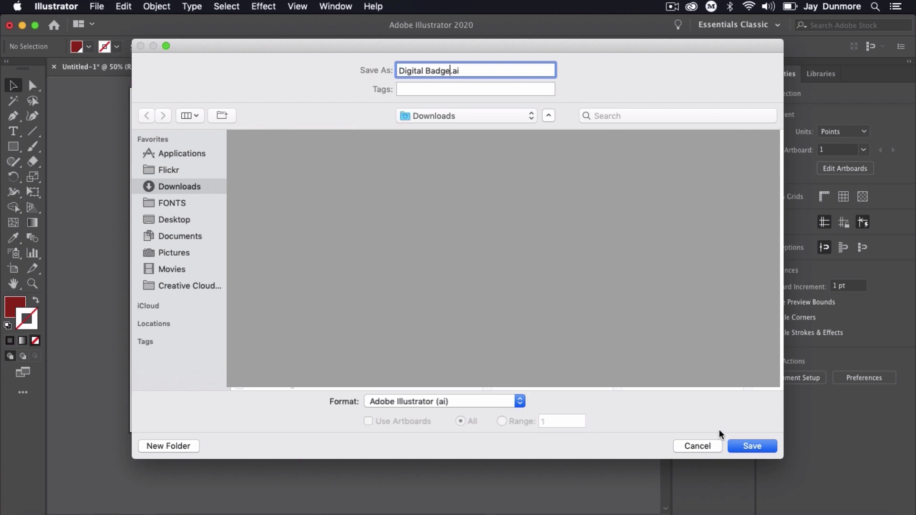
pyautogui.click(758, 446)
pyautogui.press('Return')
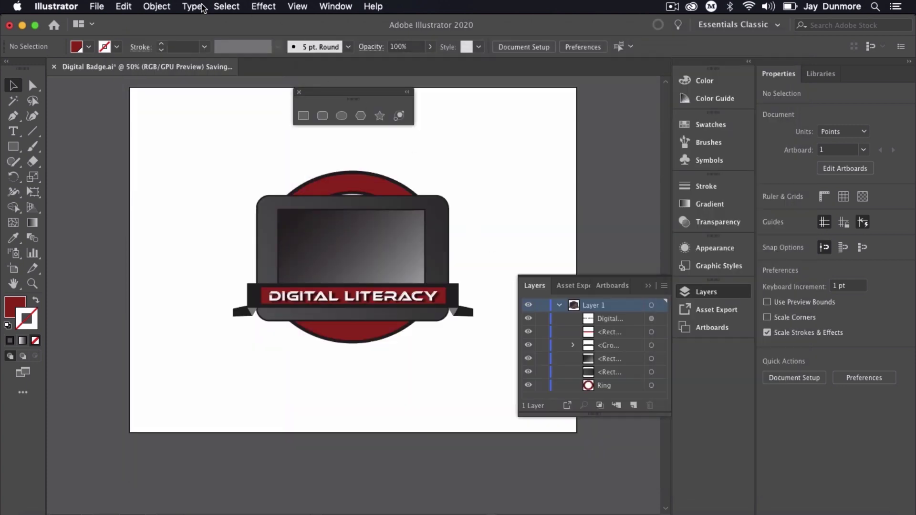
# Export the badge to Downloads as "Digital Badge.png" at High (300 ppi) resolution with a transparent background.
pyautogui.click(98, 5)
pyautogui.moveTo(158, 214)
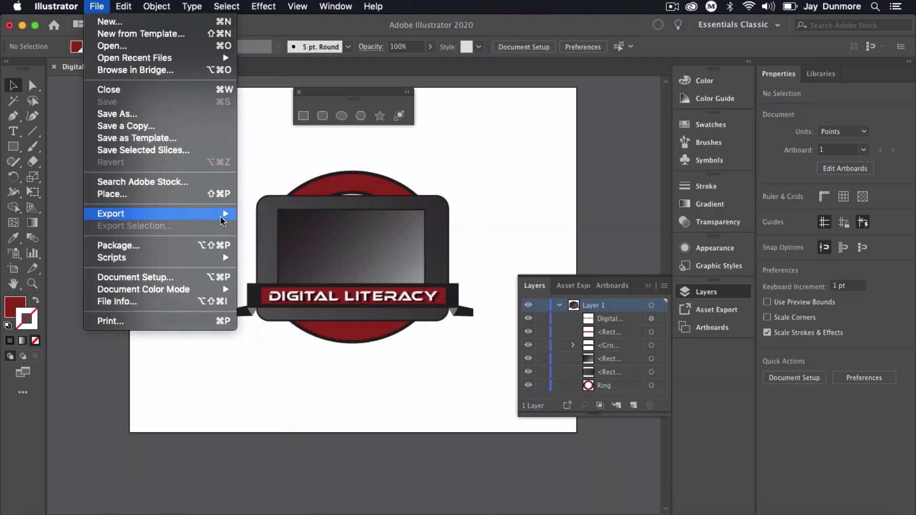
pyautogui.click(271, 226)
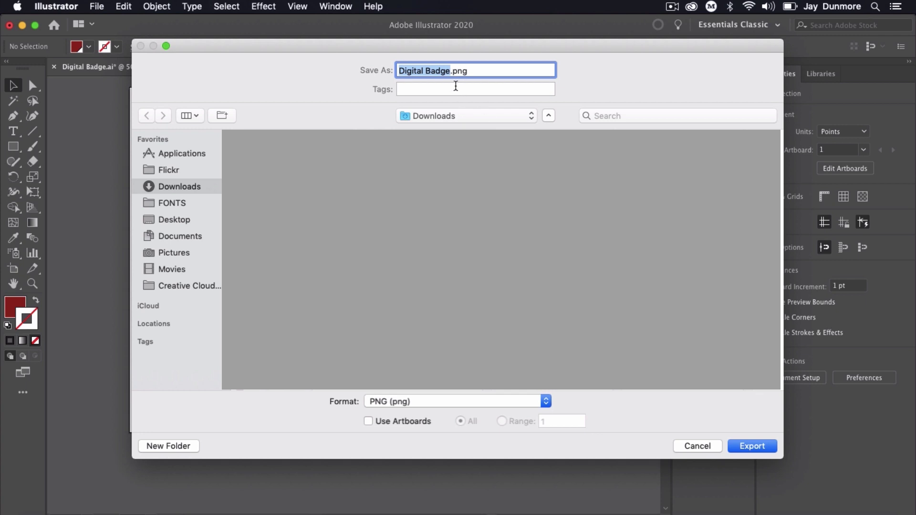
pyautogui.click(764, 446)
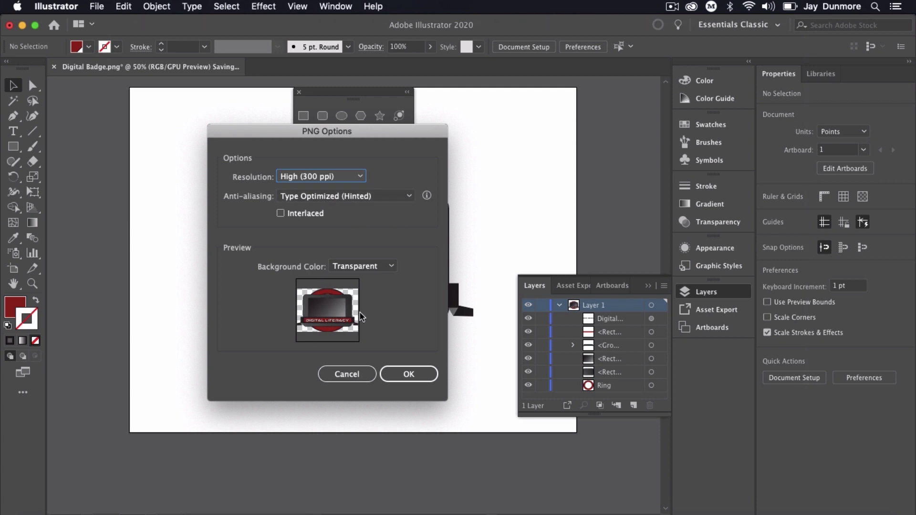
pyautogui.click(381, 266)
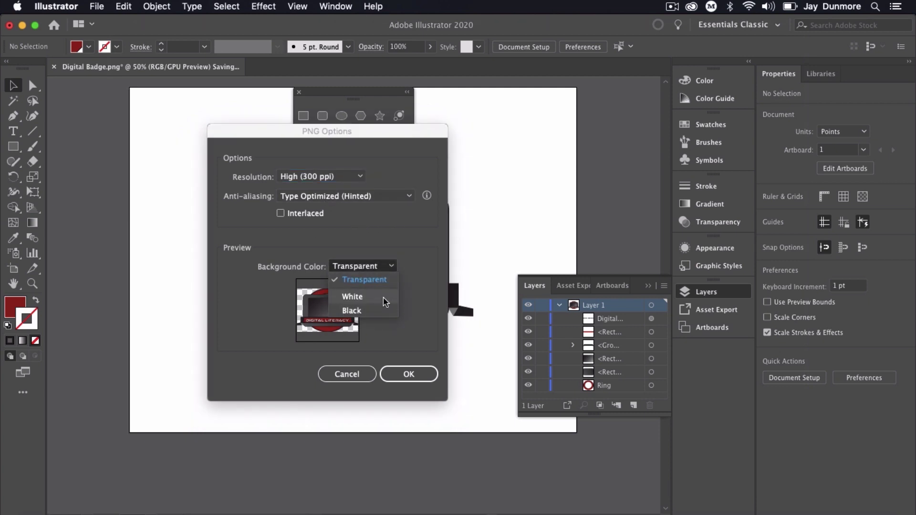
pyautogui.click(422, 250)
pyautogui.click(408, 373)
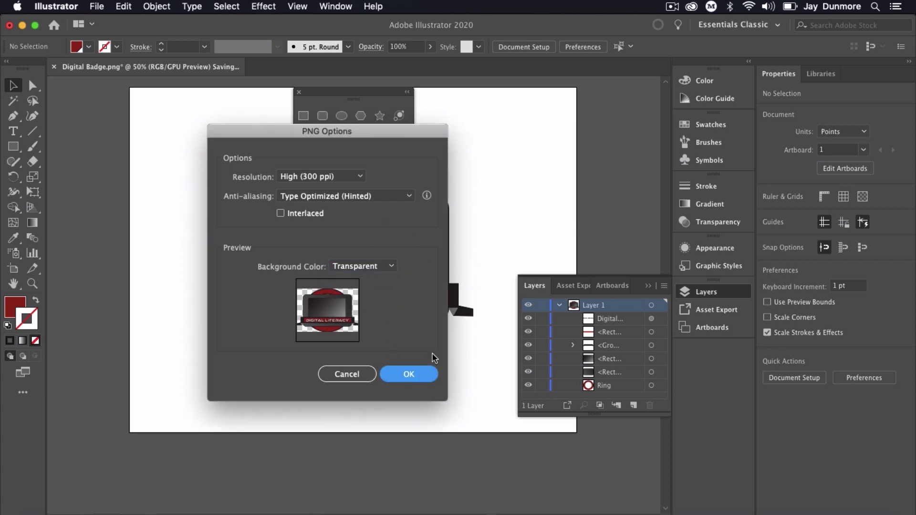